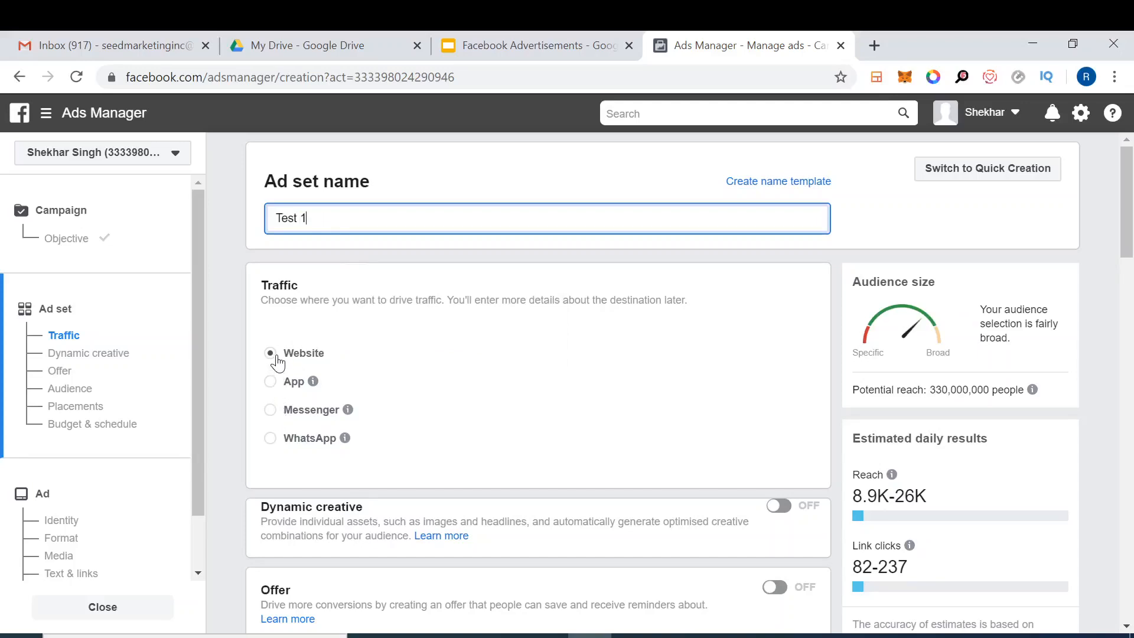
- Try App, Messenger and WhatsApp in turn as the ad set's traffic destination and review what each offers
mouse_move(315, 384)
click(296, 390)
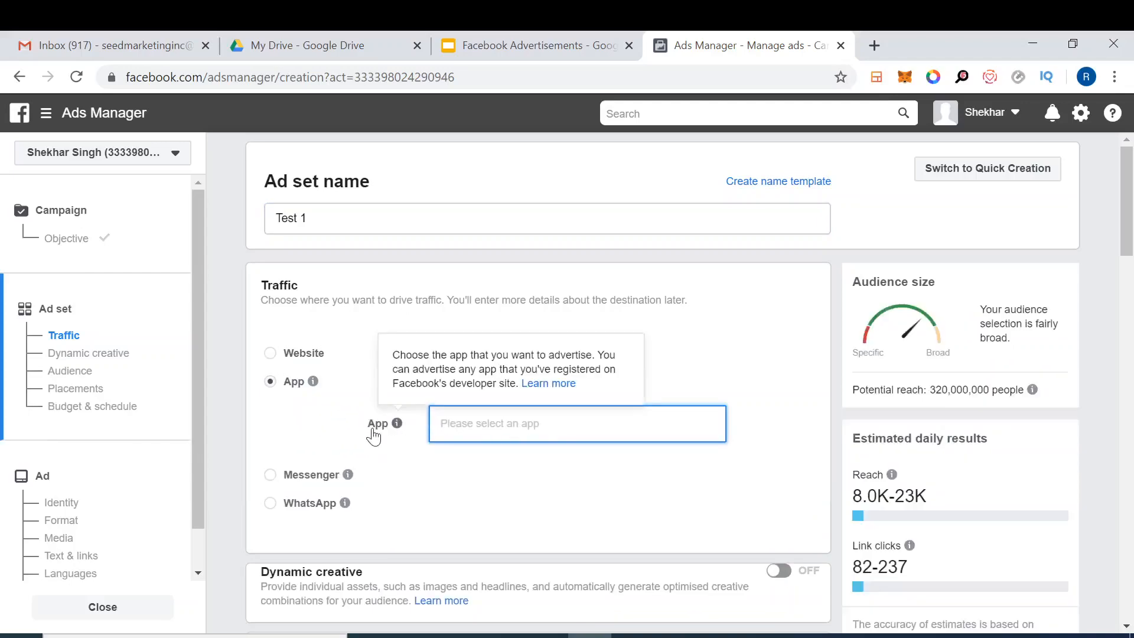
click(269, 474)
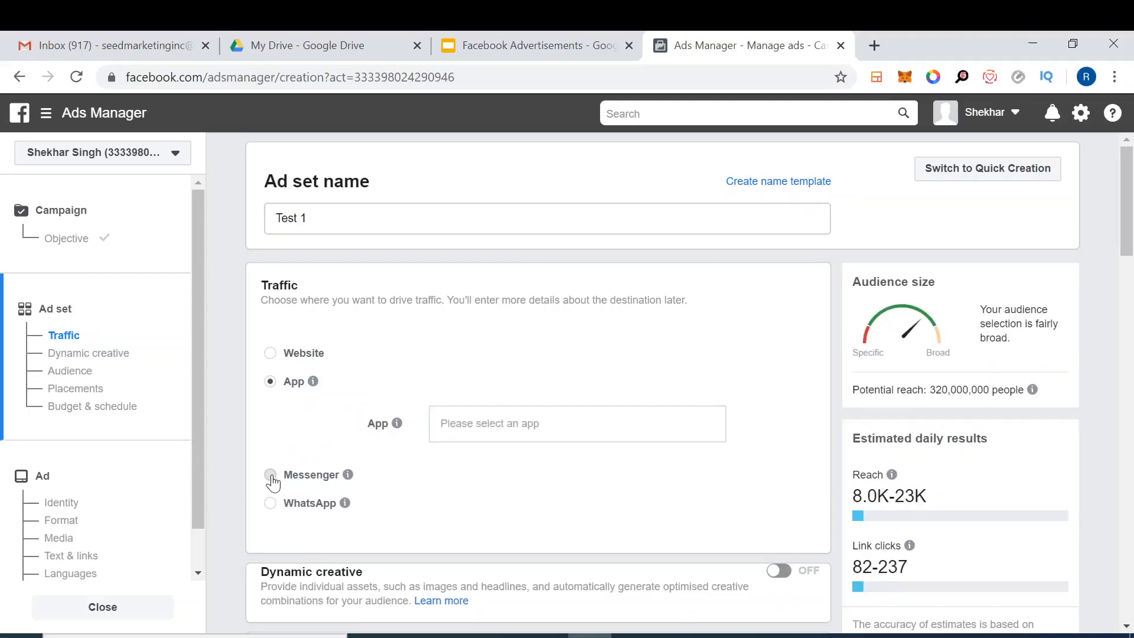
mouse_move(353, 418)
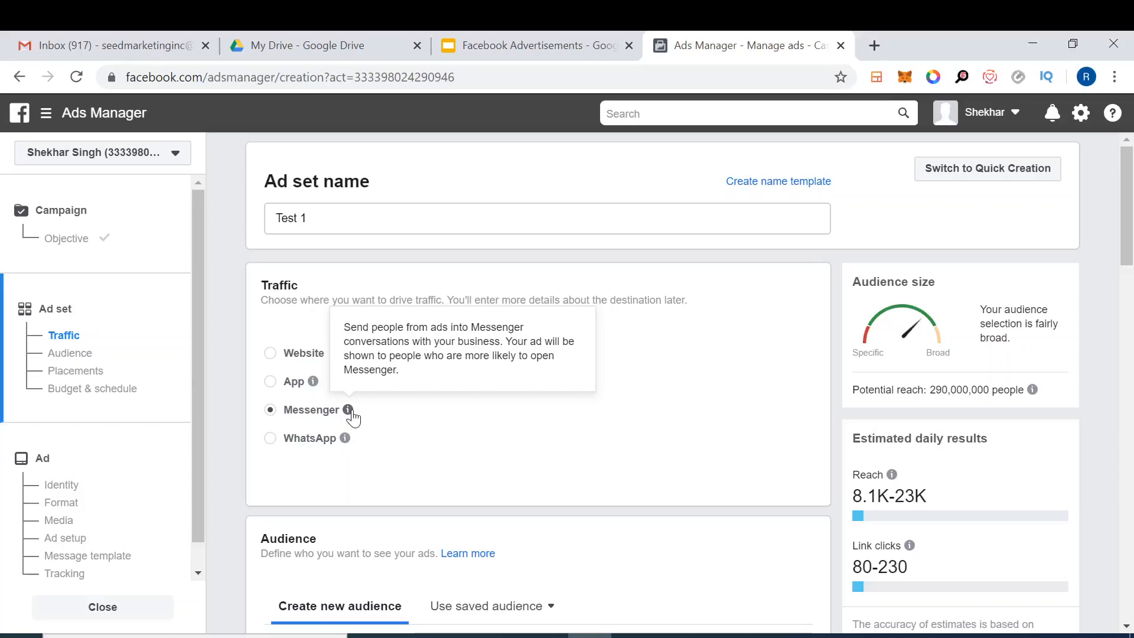
click(271, 442)
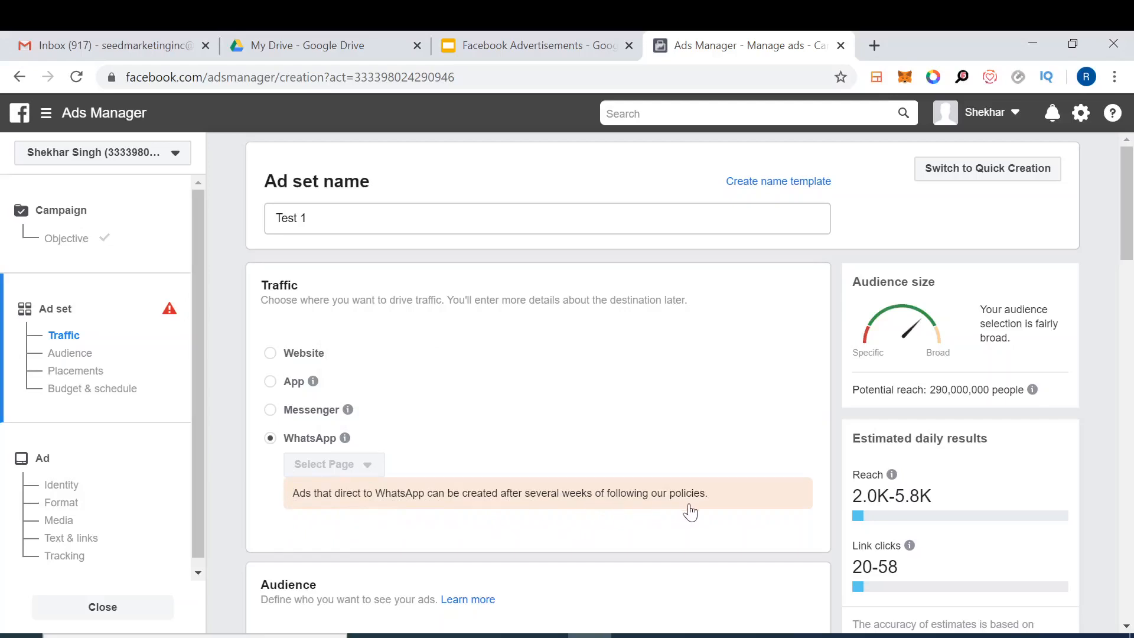
scroll(685, 508, down, 1)
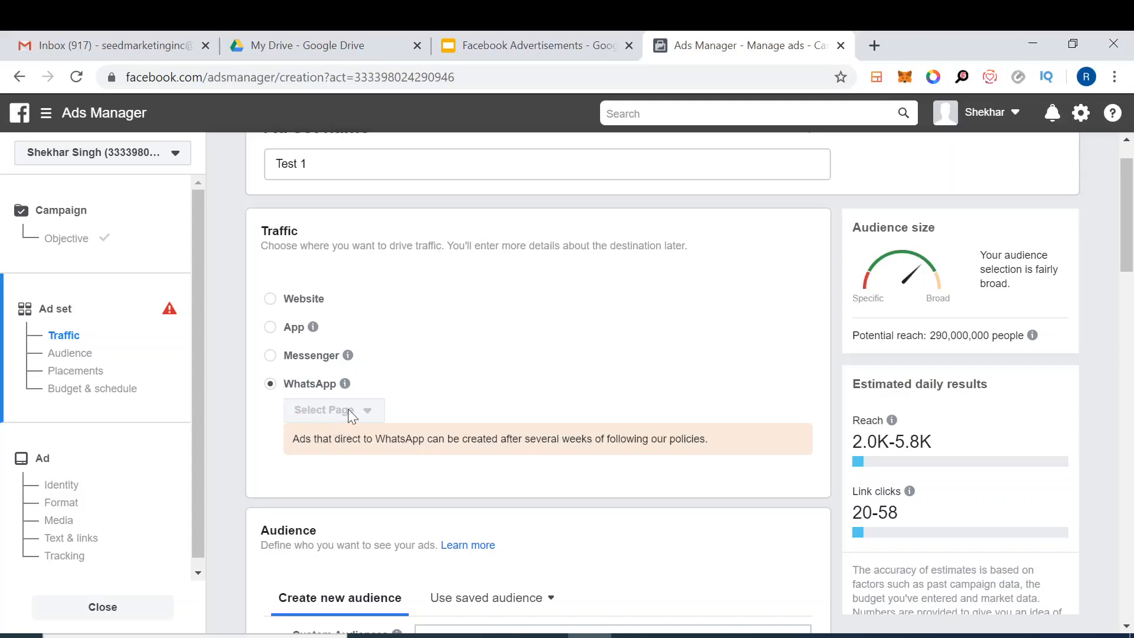
- Open facebook.com in a new incognito window and log in with the saved account e-mail and password
key(ctrl+shift+n)
text(facebook.com)
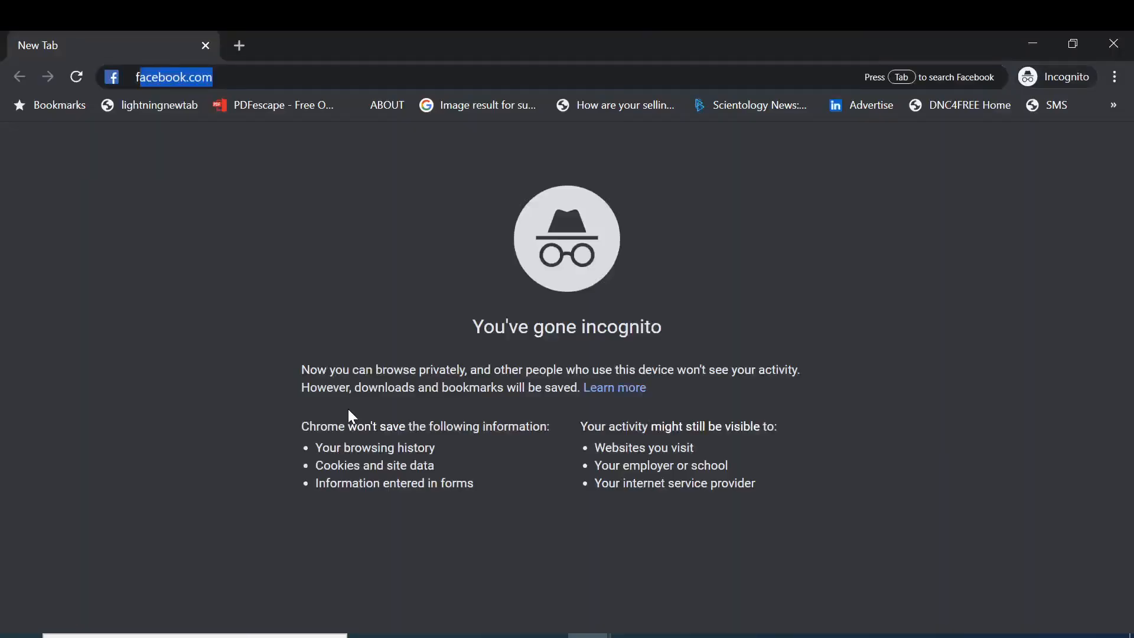
key(Return)
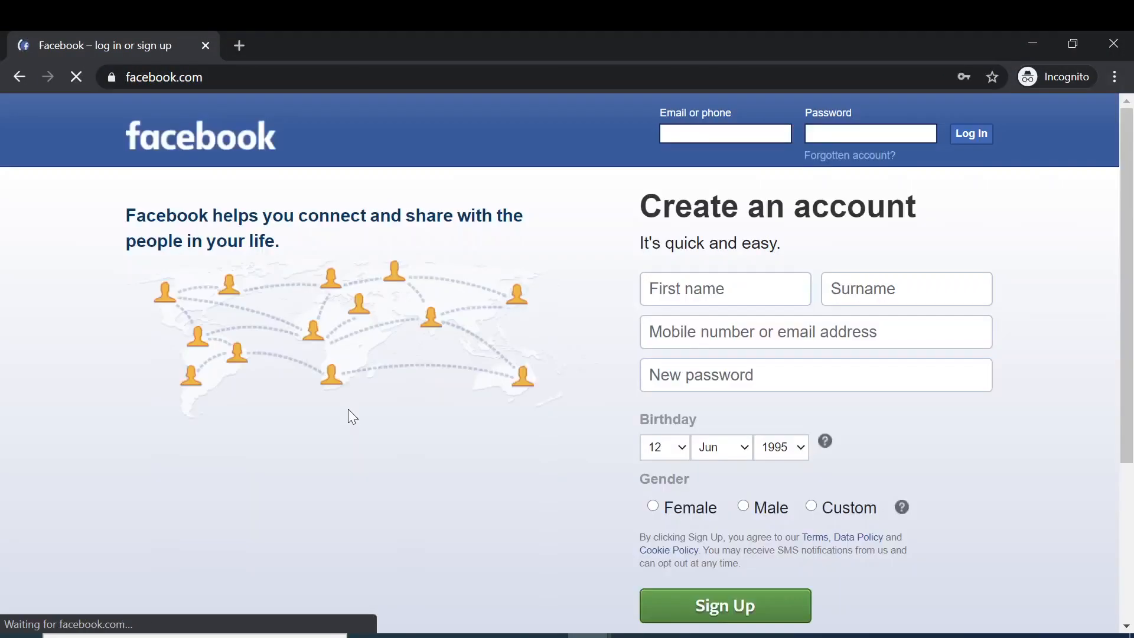
click(726, 133)
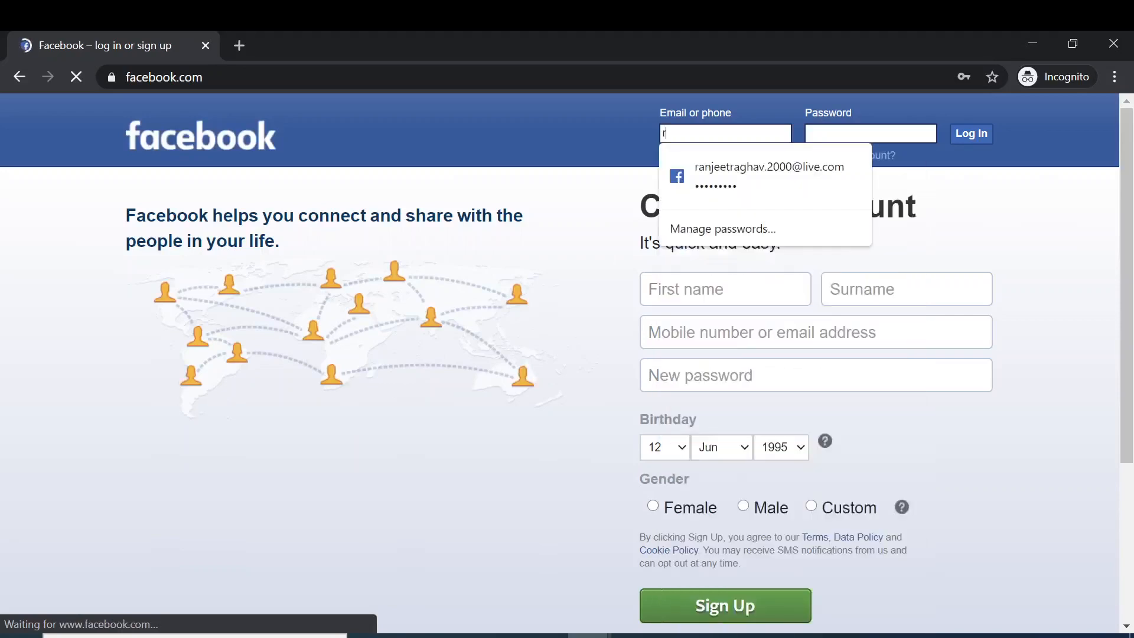
click(728, 175)
click(969, 136)
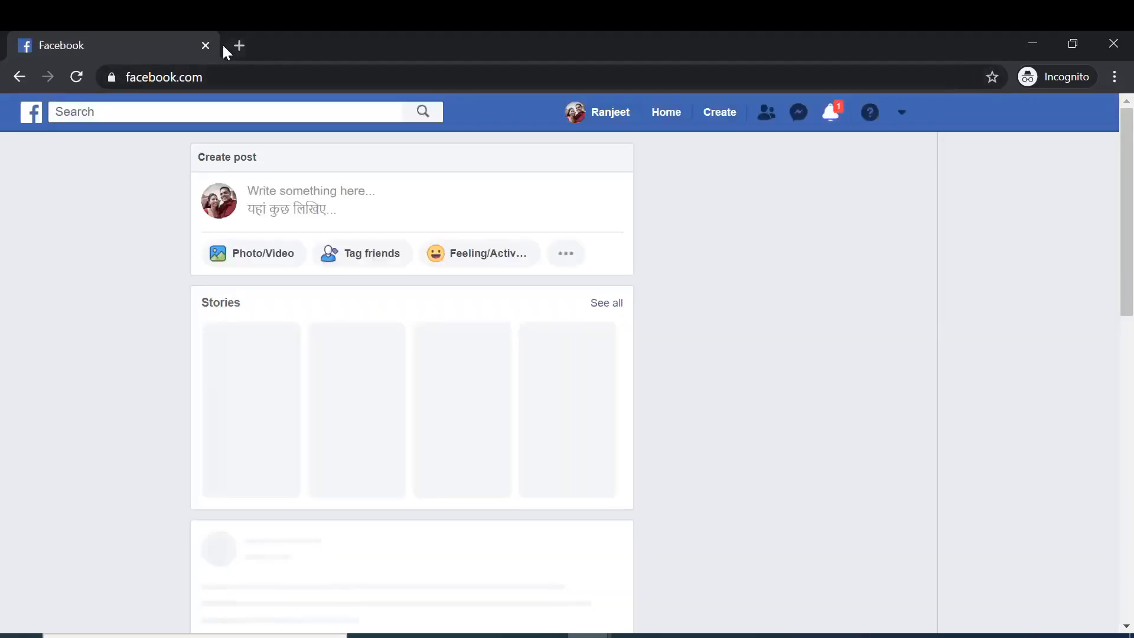
- Open the second ad account in Ads Manager and start a new campaign, dismissing the earlier draft
click(903, 115)
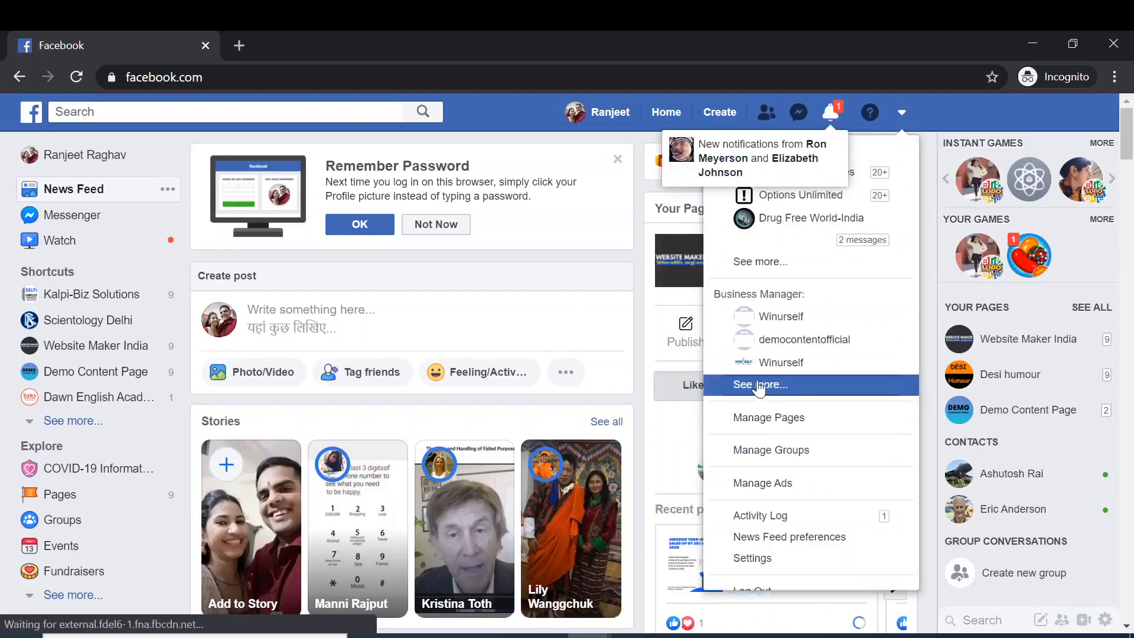
click(765, 482)
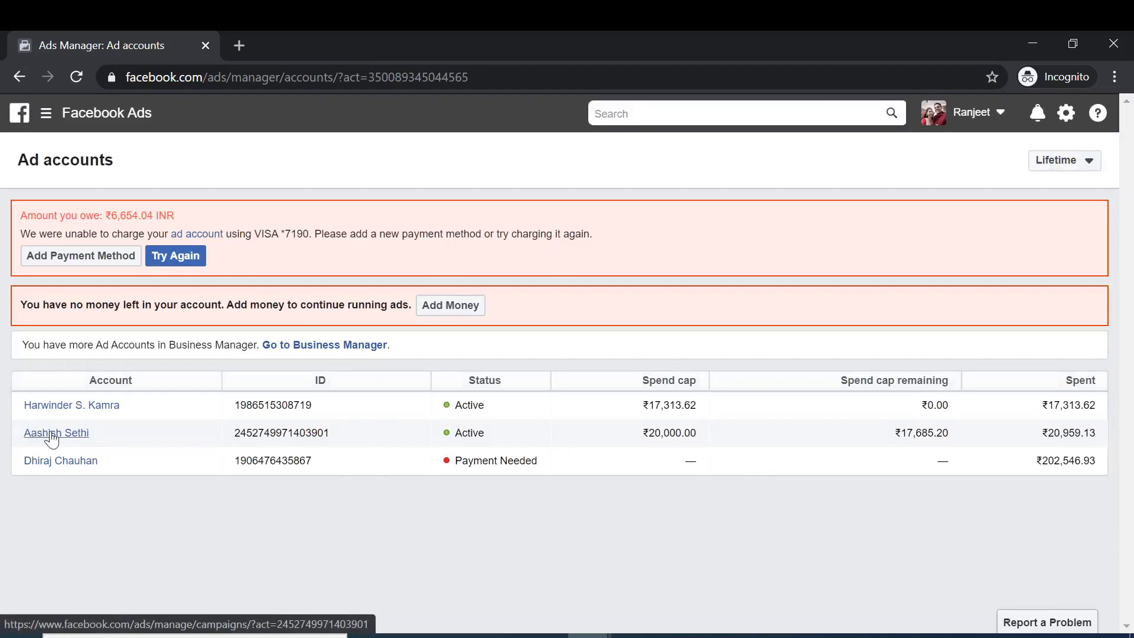
click(52, 438)
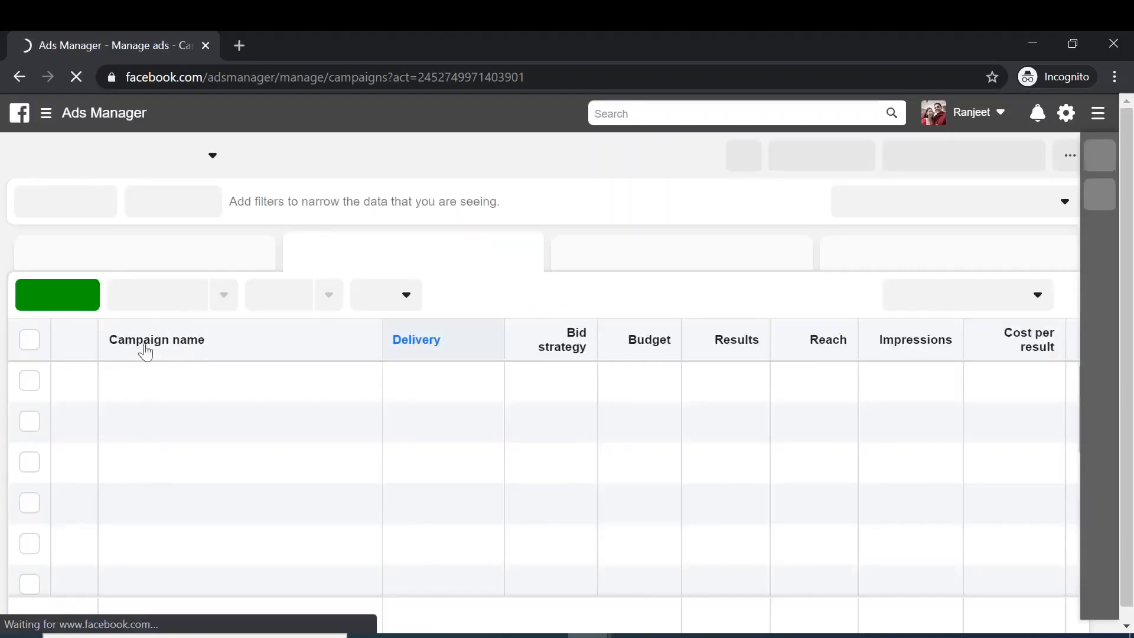
click(49, 302)
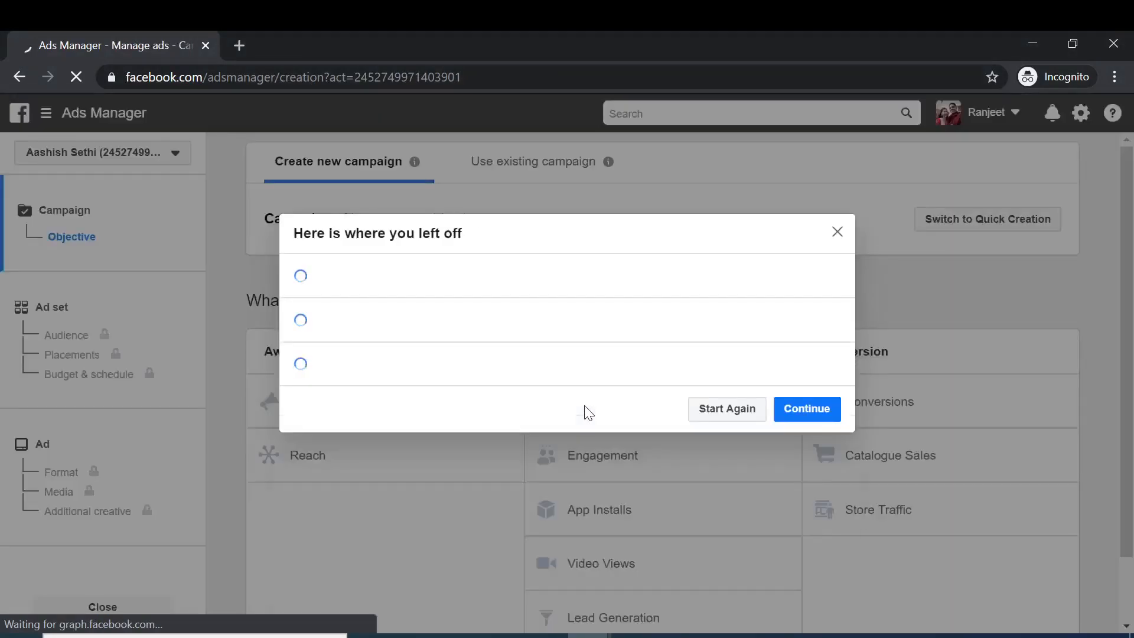
click(838, 232)
- Set up a Traffic campaign with a lifetime budget and continue to its ad set
scroll(693, 370, down, 1)
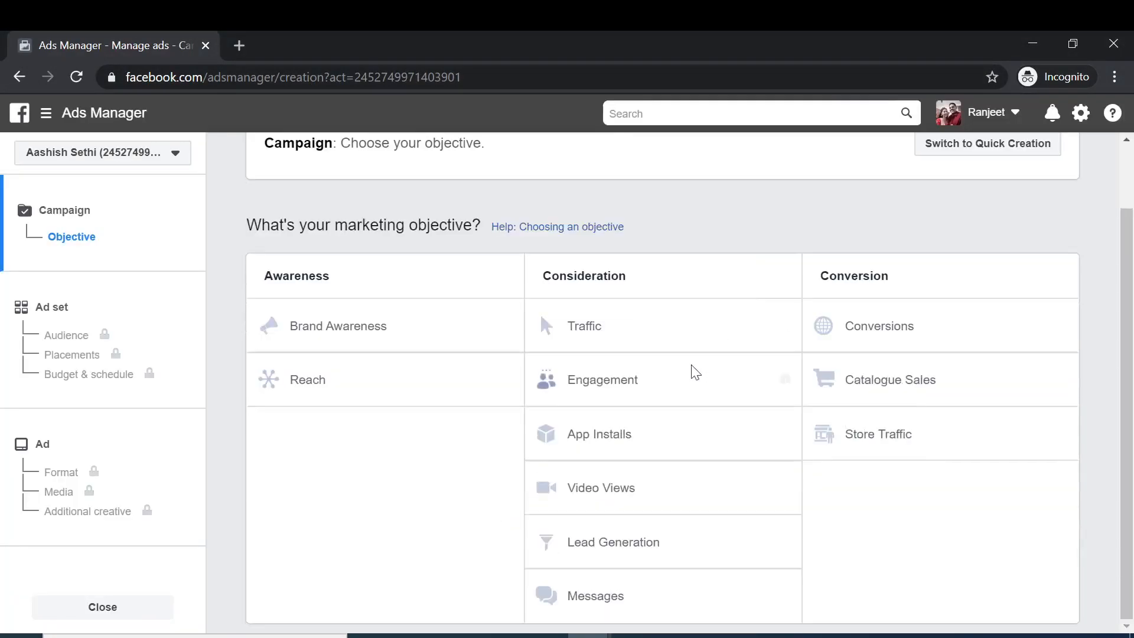
click(605, 322)
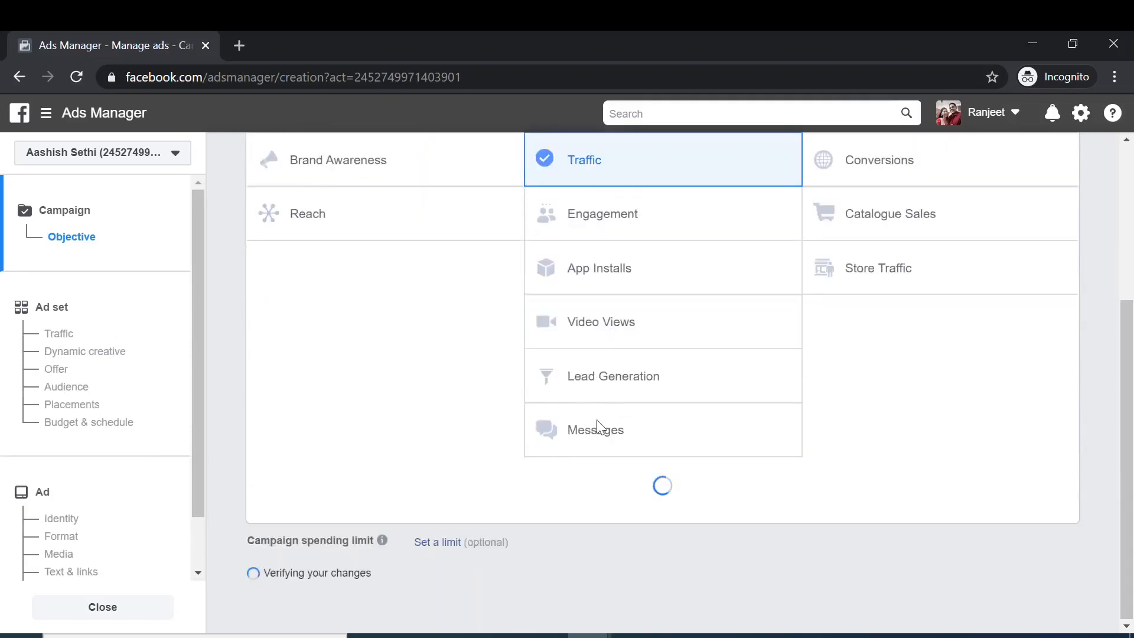
scroll(680, 515, down, 5)
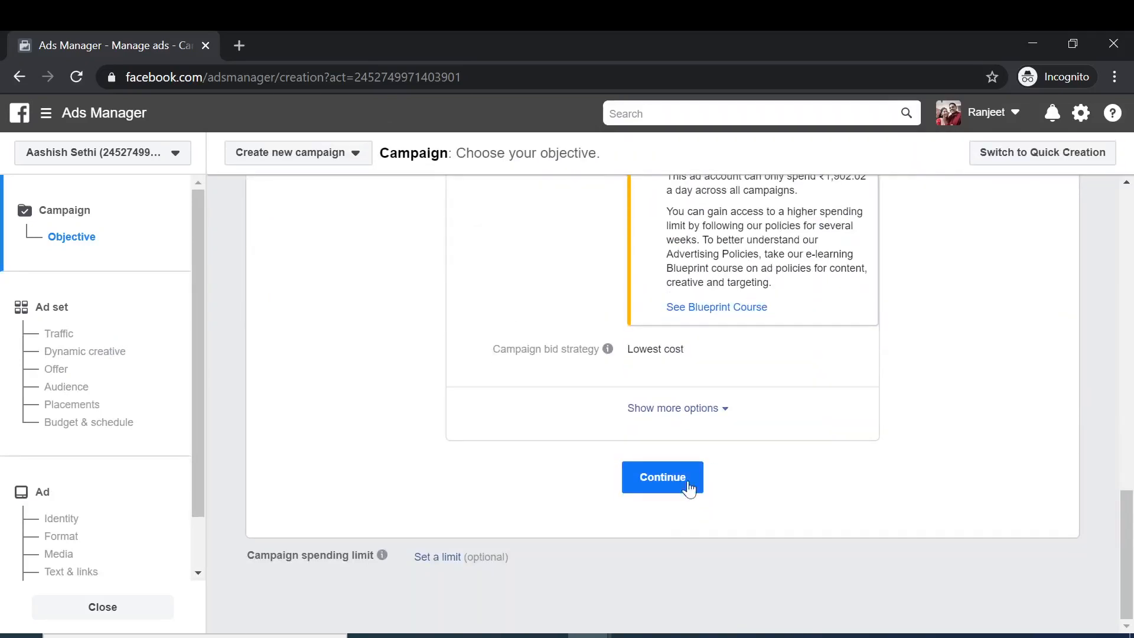
scroll(797, 366, up, 5)
click(751, 415)
click(703, 421)
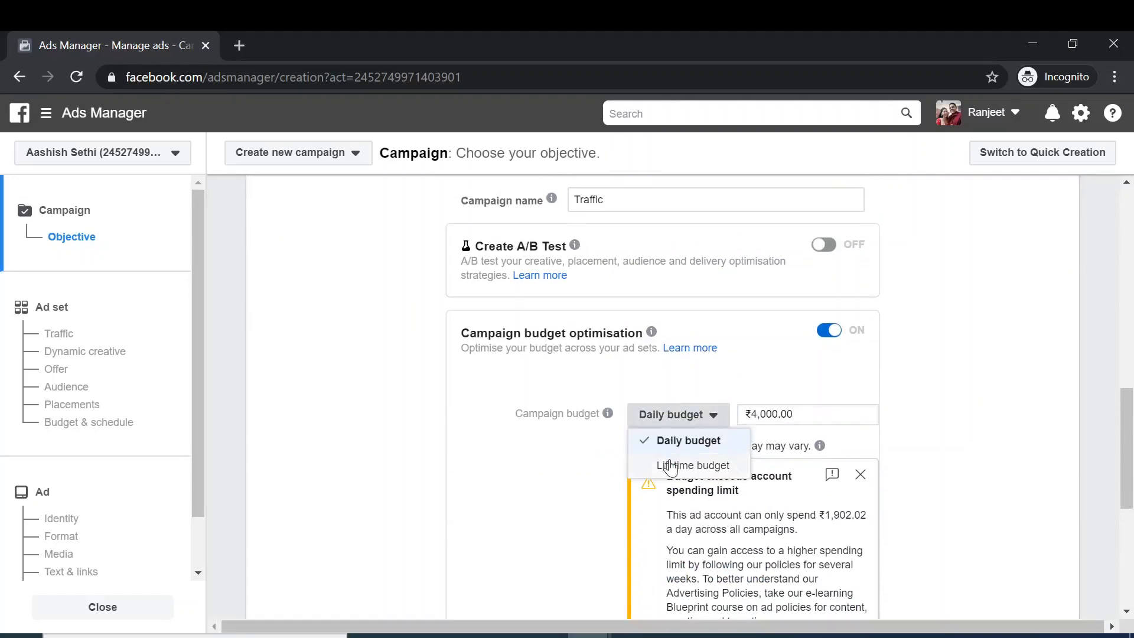
click(671, 463)
click(668, 463)
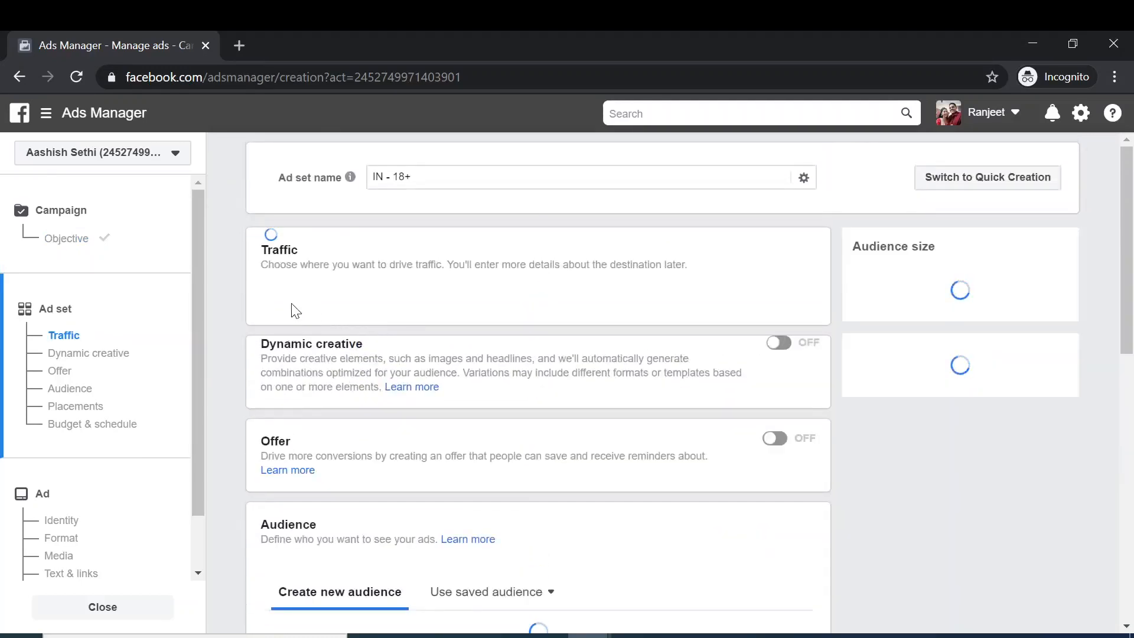
- Select WhatsApp as this ad set's traffic destination and check whether it can be used in this account
click(271, 404)
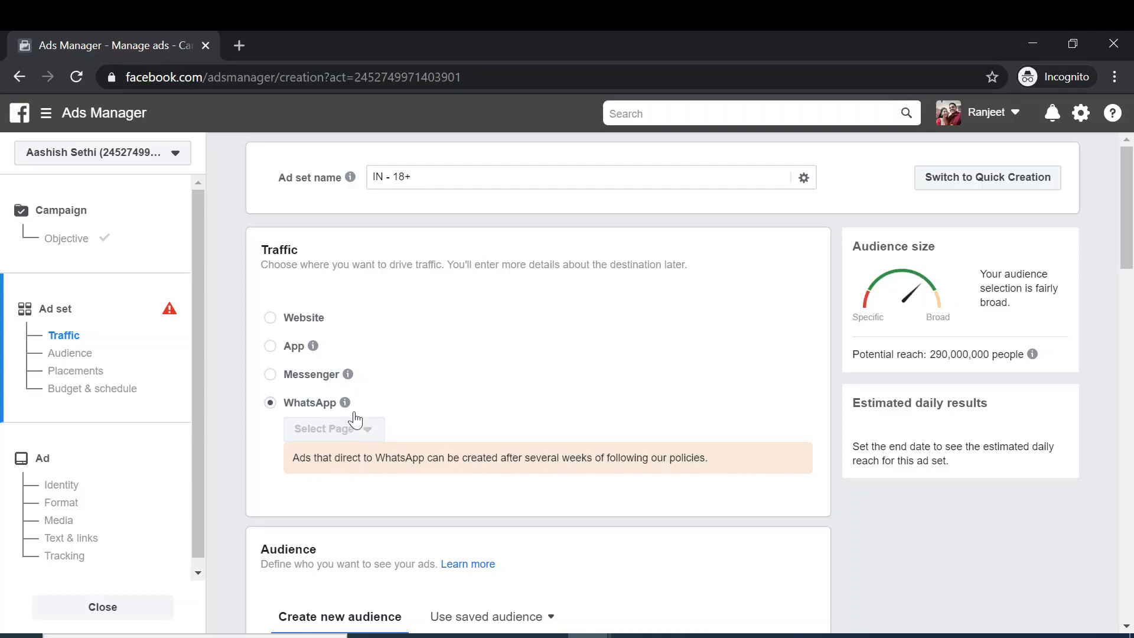
mouse_move(345, 402)
mouse_move(588, 635)
- Switch back to the Test 1 ad set in the regular browser window and set its traffic destination to Website
click(685, 567)
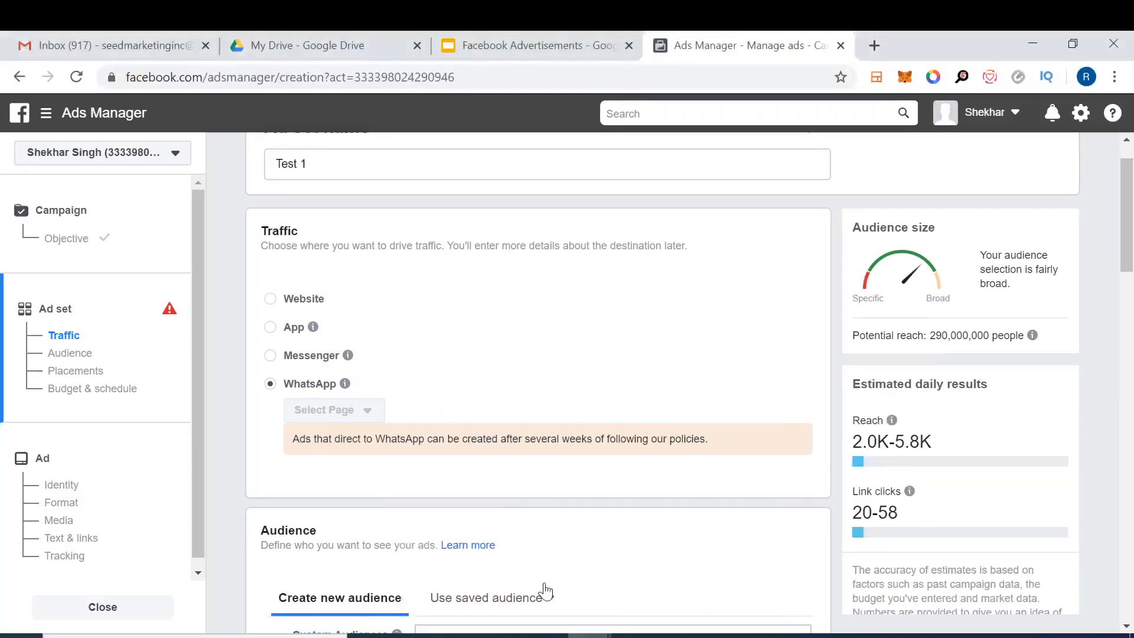
click(272, 303)
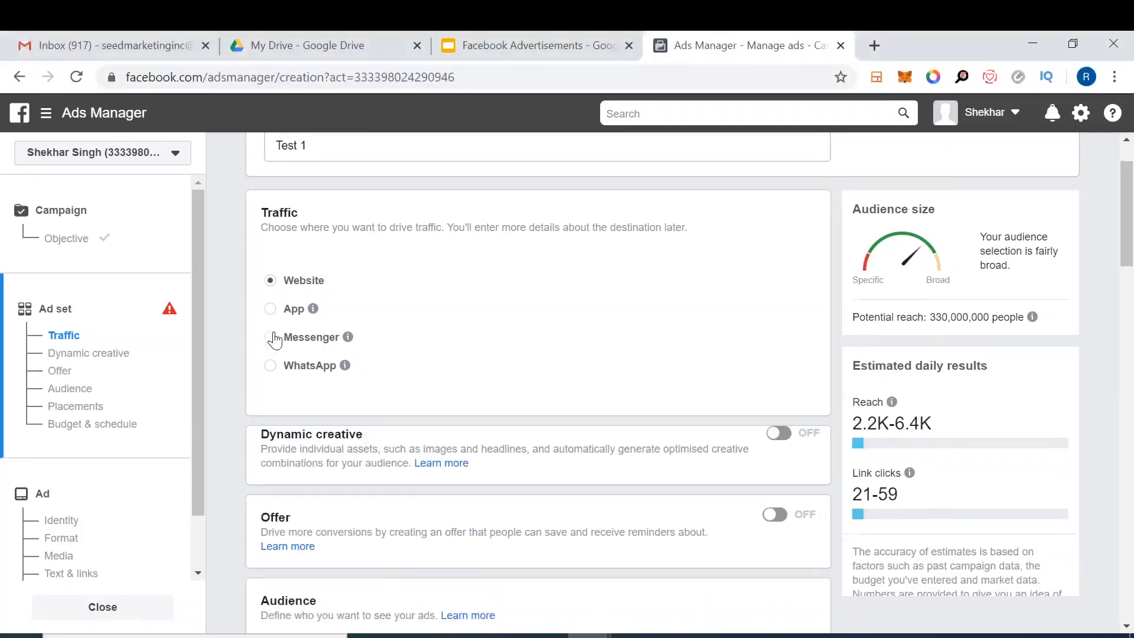
- Open the dynamic creative help article in a new tab, read through it and return to the ad set
scroll(274, 328, down, 2)
scroll(274, 332, down, 1)
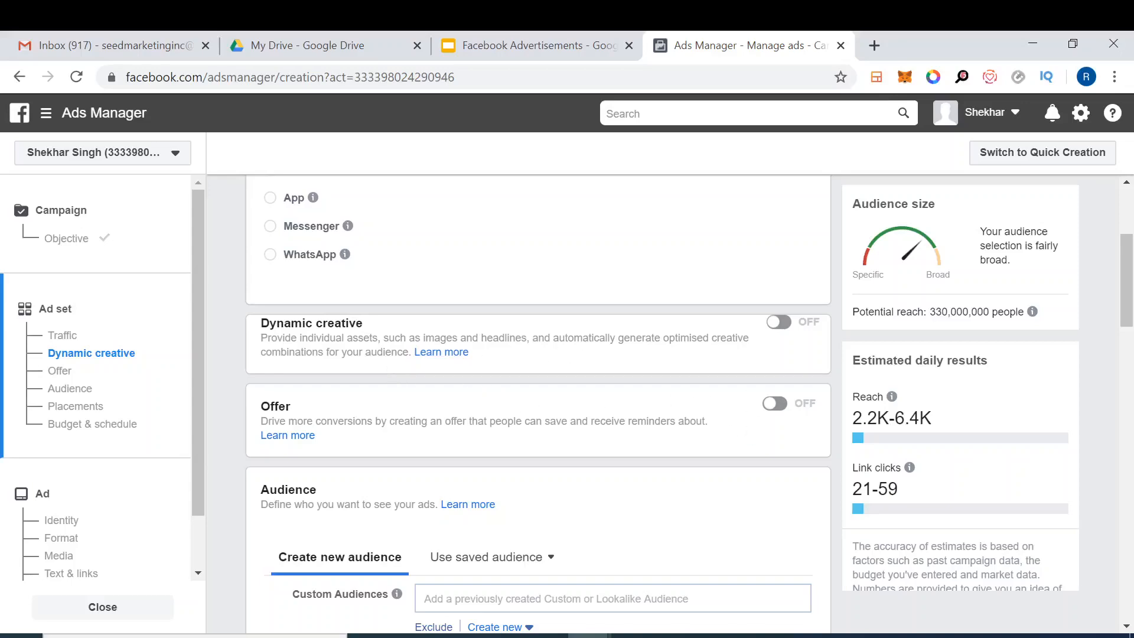
right_click(434, 353)
click(470, 366)
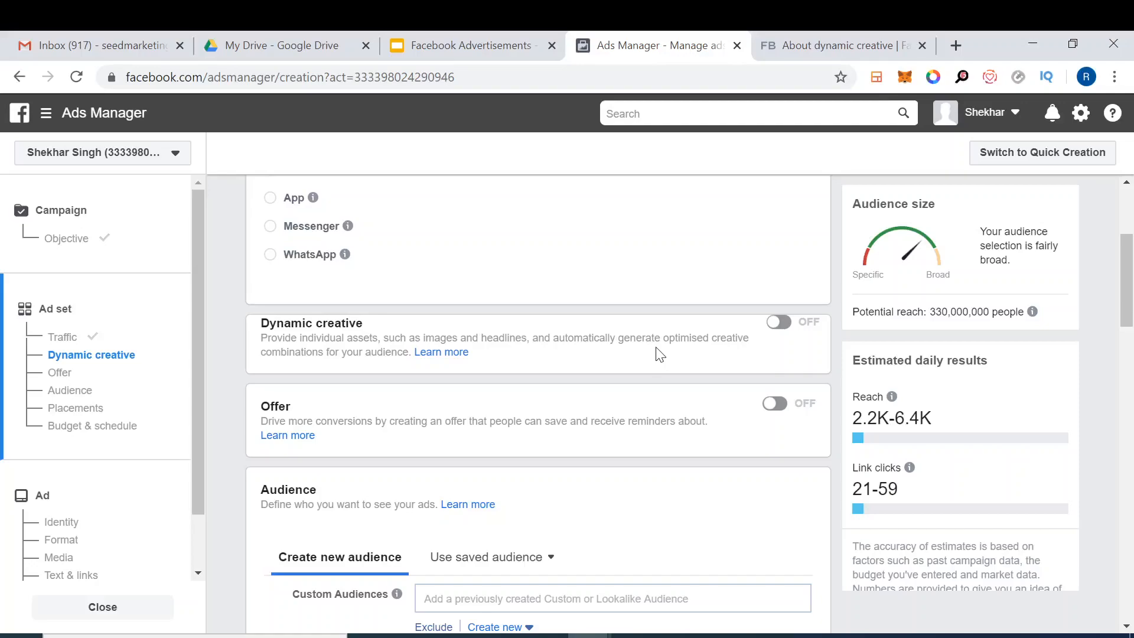
click(785, 45)
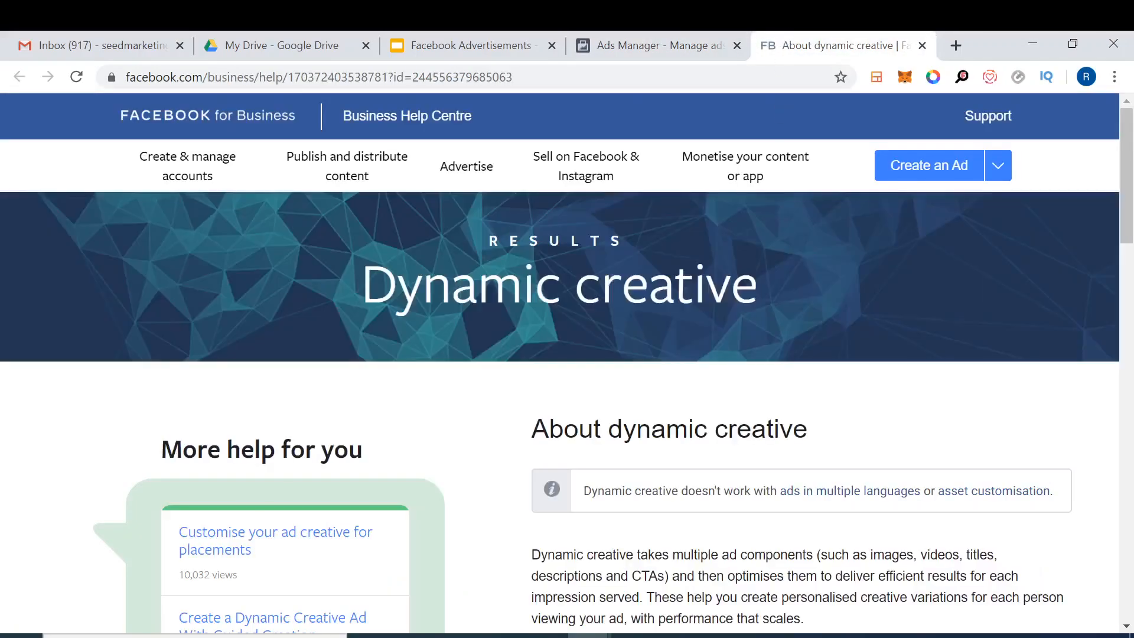
scroll(661, 457, down, 8)
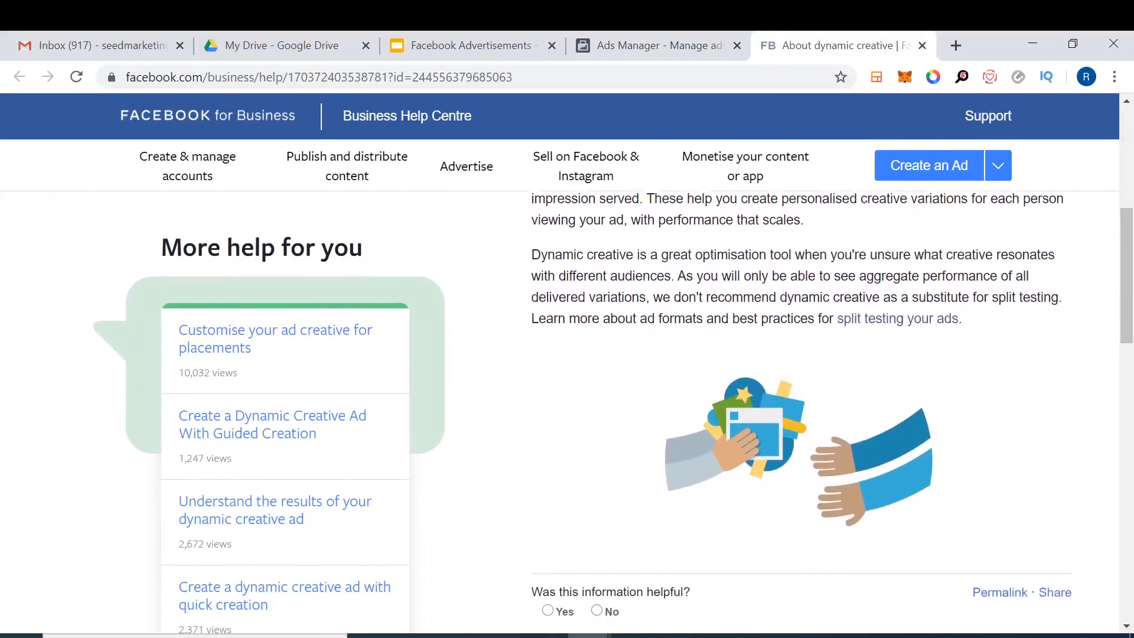
scroll(652, 444, down, 6)
scroll(645, 423, up, 14)
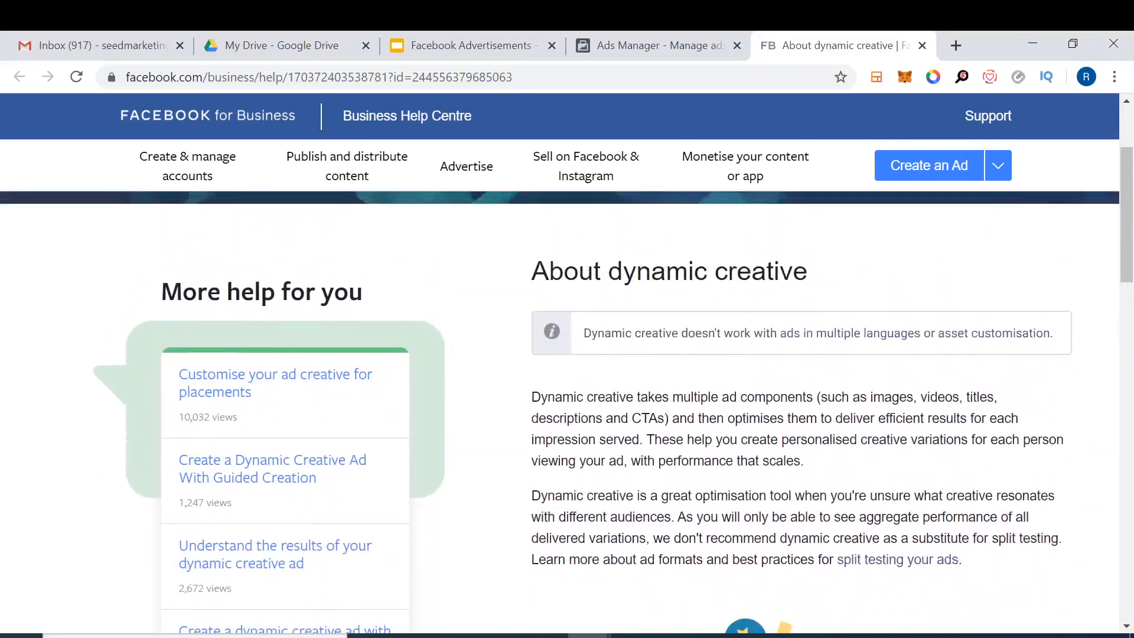
scroll(650, 414, down, 3)
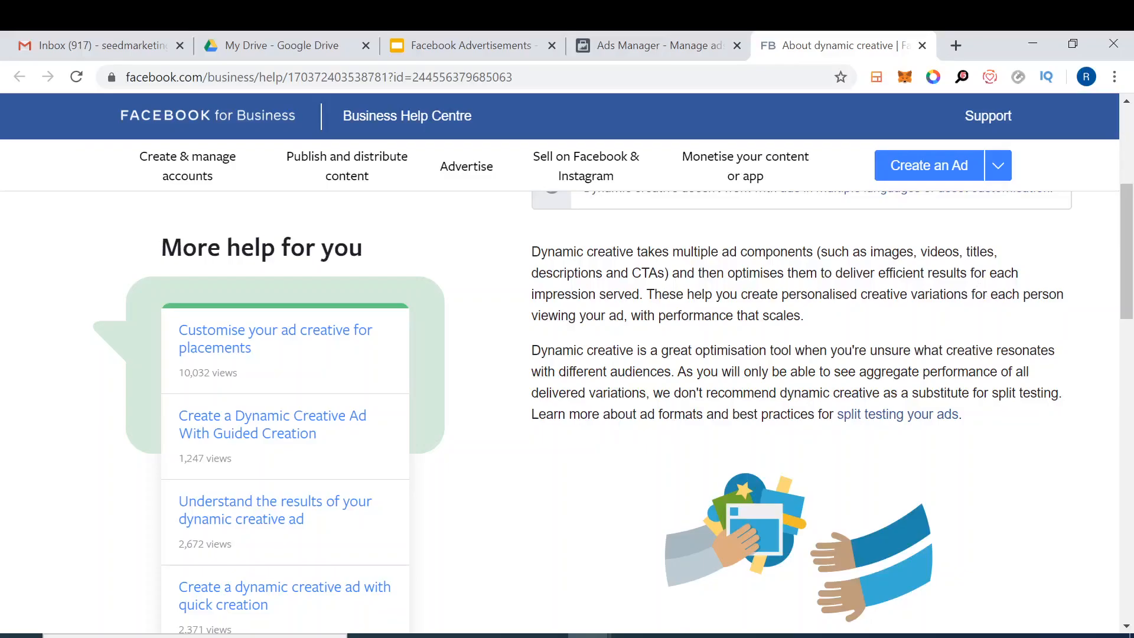
click(661, 43)
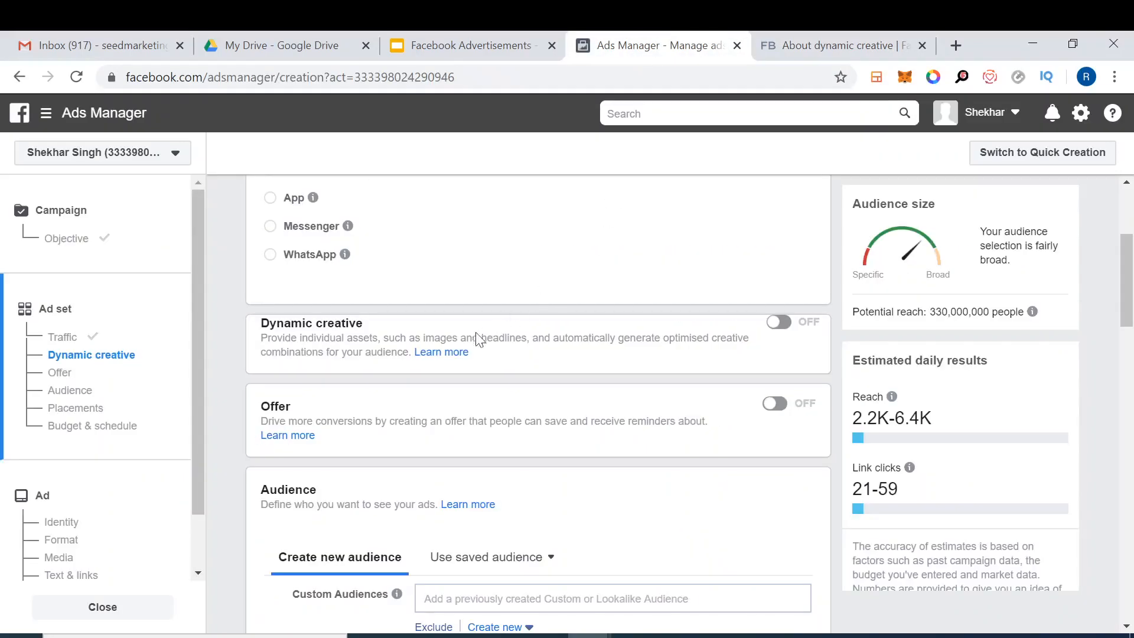
- Try dynamic creative on the ad set by enabling it, and switch it off again
scroll(780, 349, down, 1)
click(786, 328)
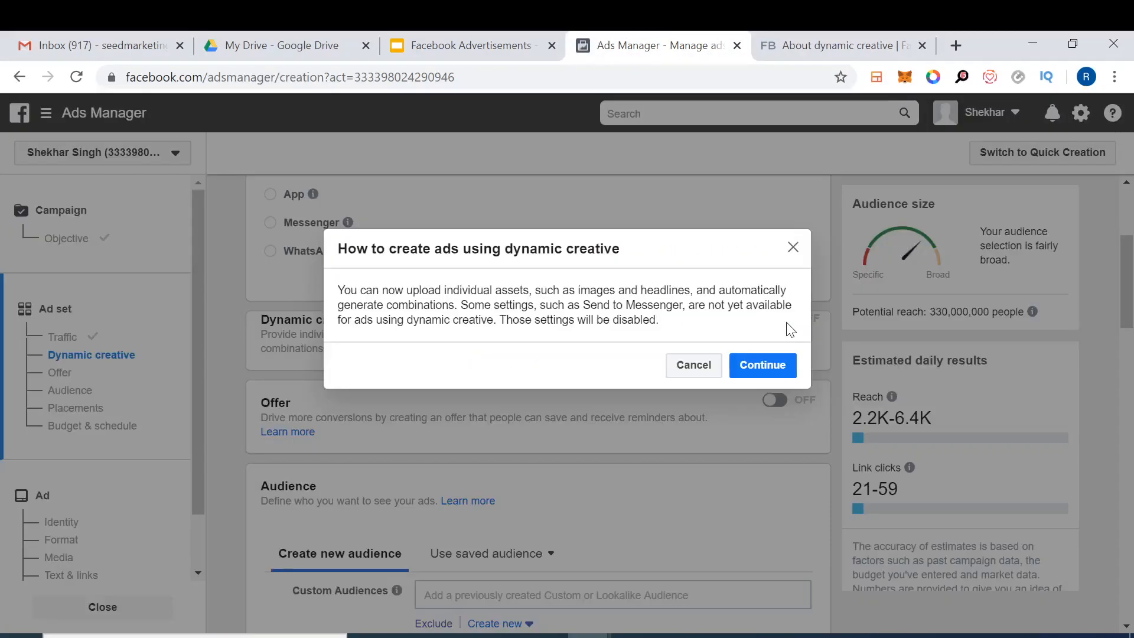
click(762, 372)
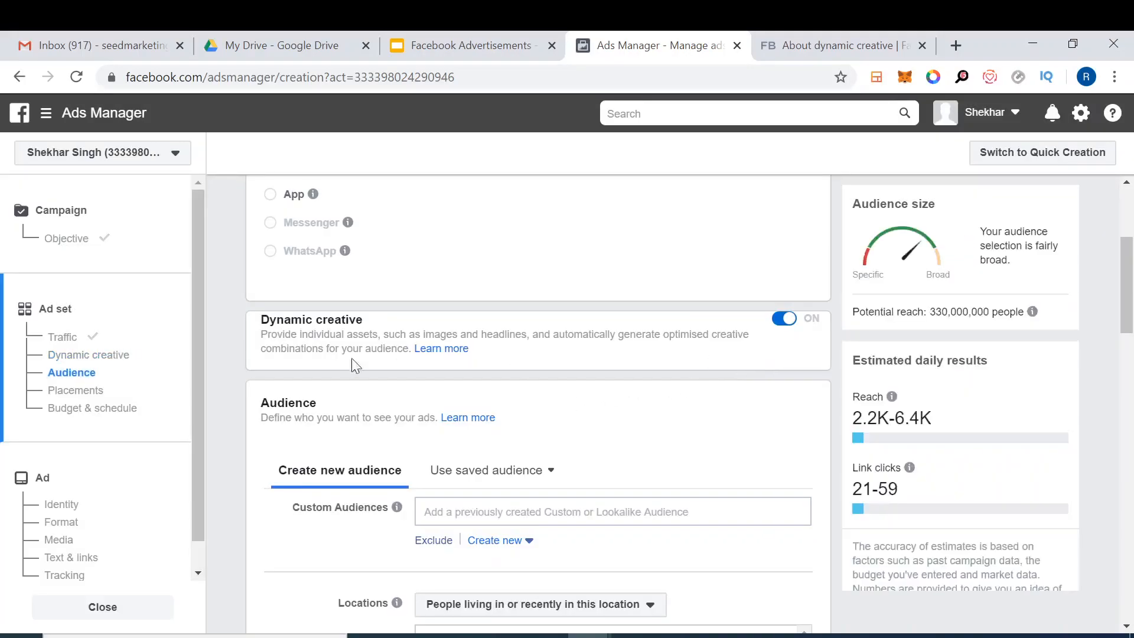
click(777, 324)
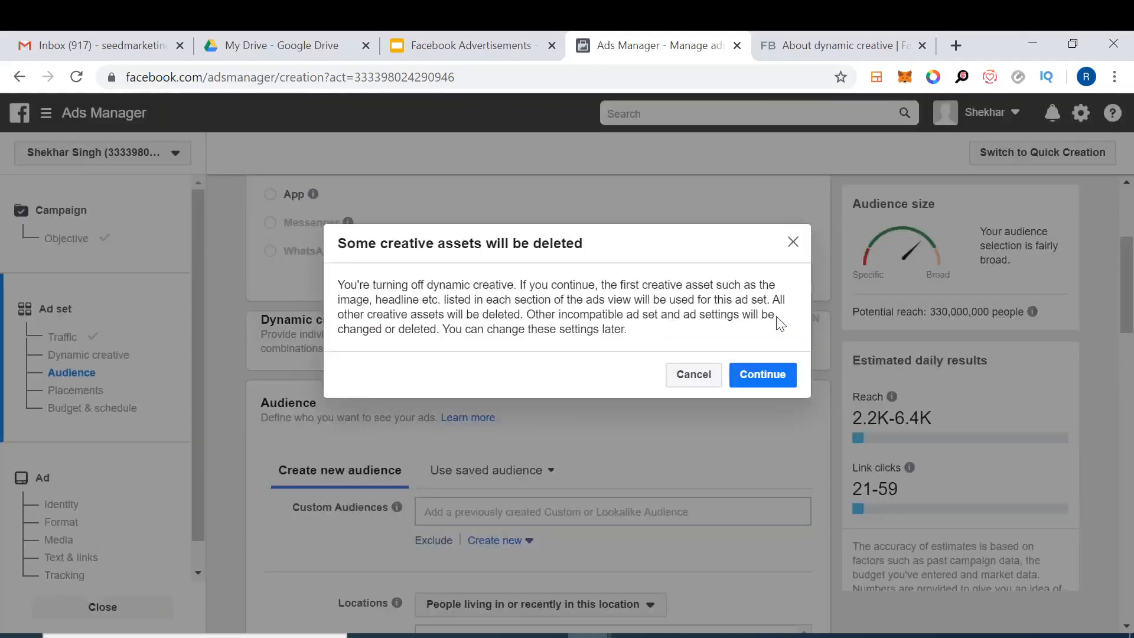
click(751, 381)
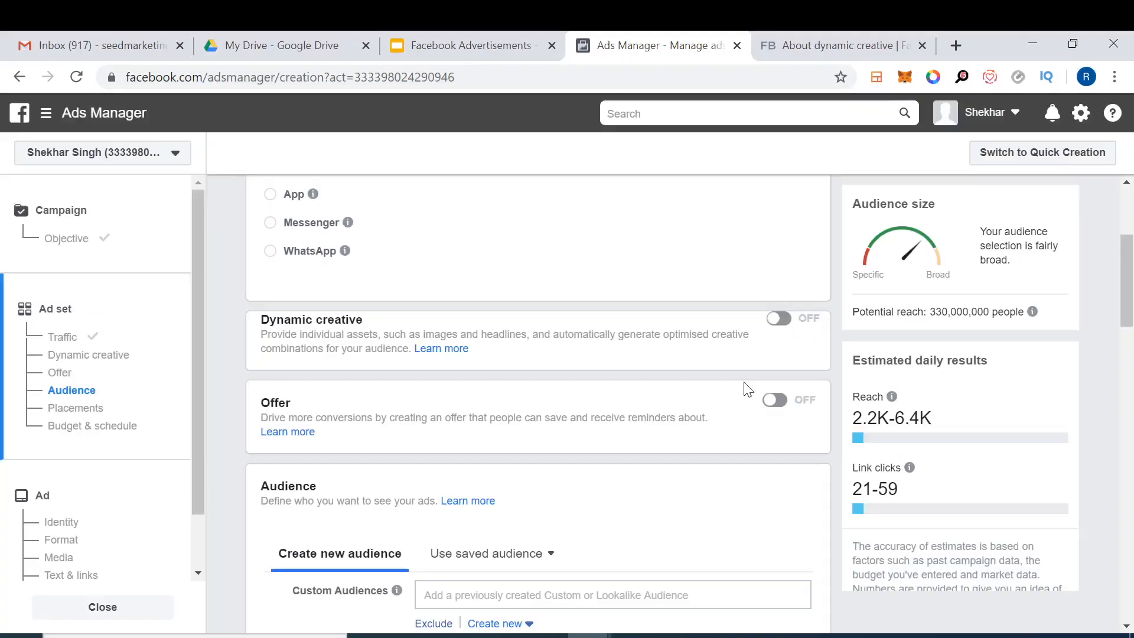
- Try the offer option on the ad set by enabling it and choosing Demo Content Page as its Facebook Page
scroll(744, 395, down, 1)
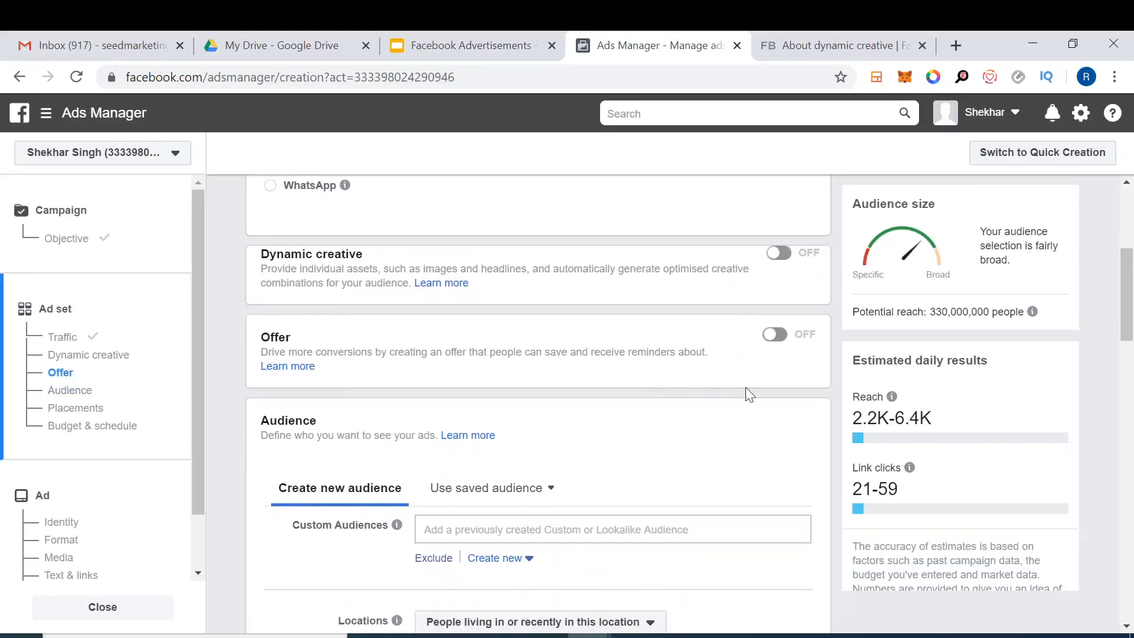
click(778, 336)
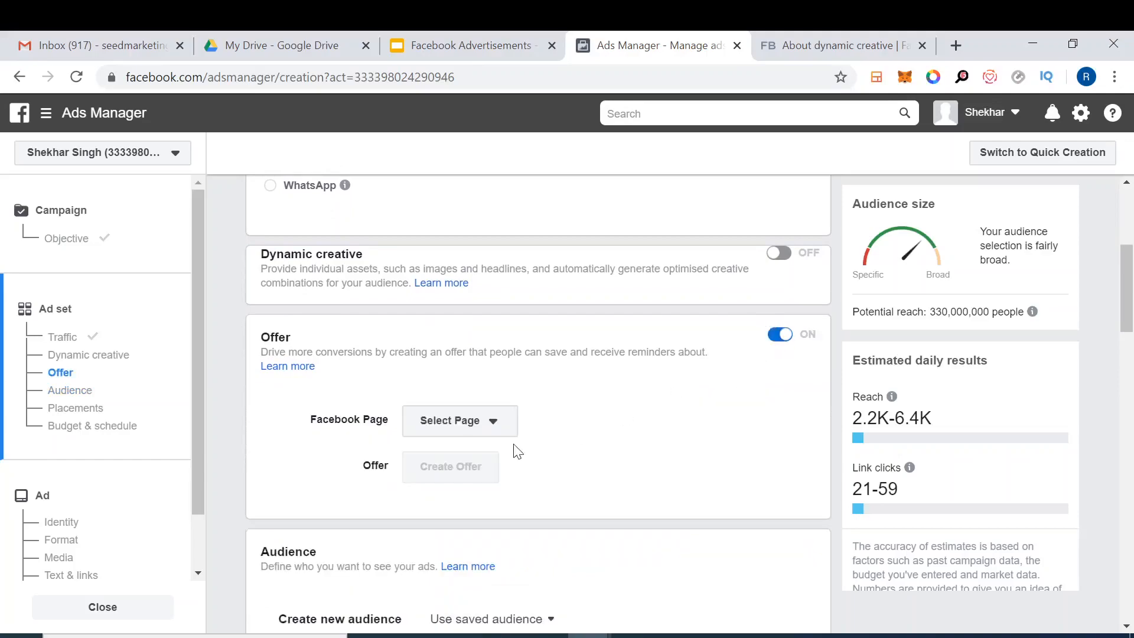
click(483, 432)
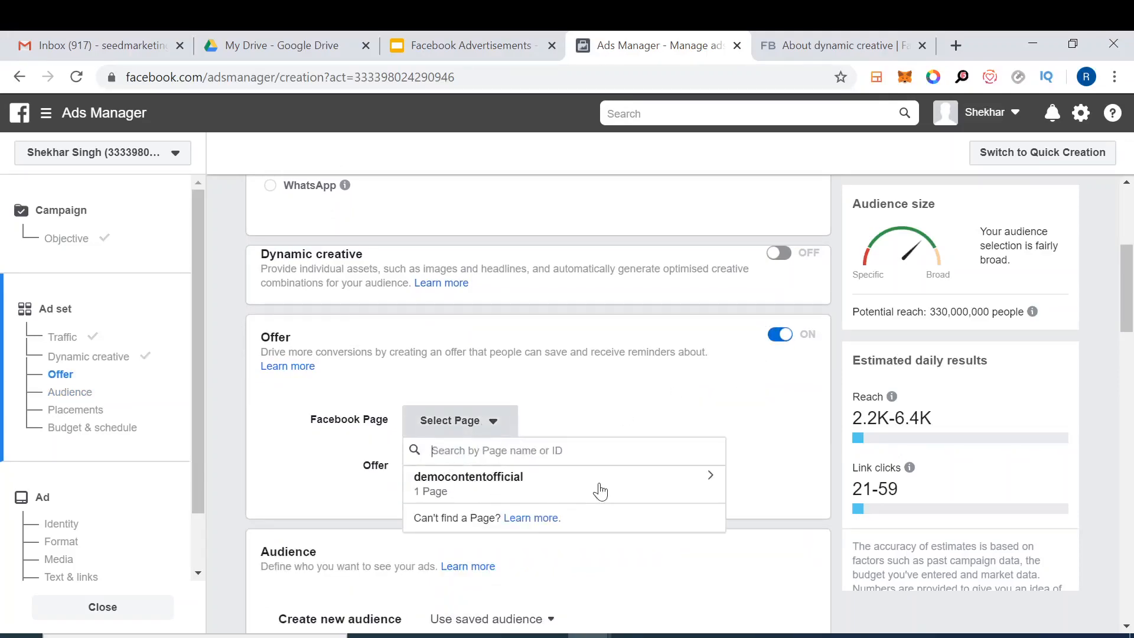
click(591, 501)
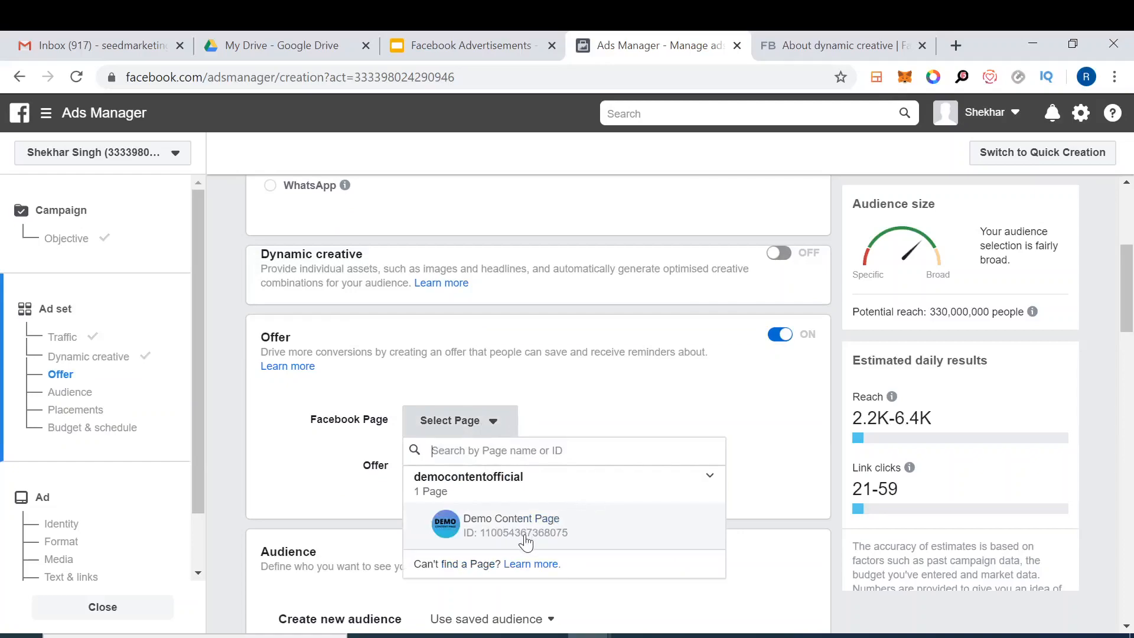
click(443, 523)
scroll(481, 497, down, 1)
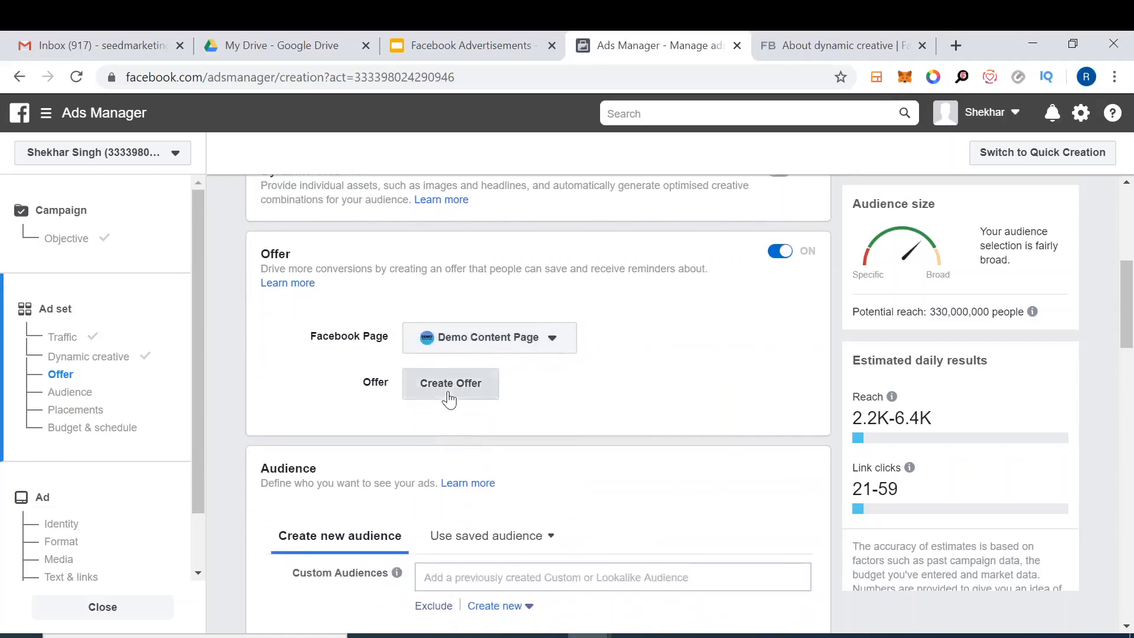
- Look through the fields of the offer creation form, close it without creating an offer and switch the offer option off
click(448, 476)
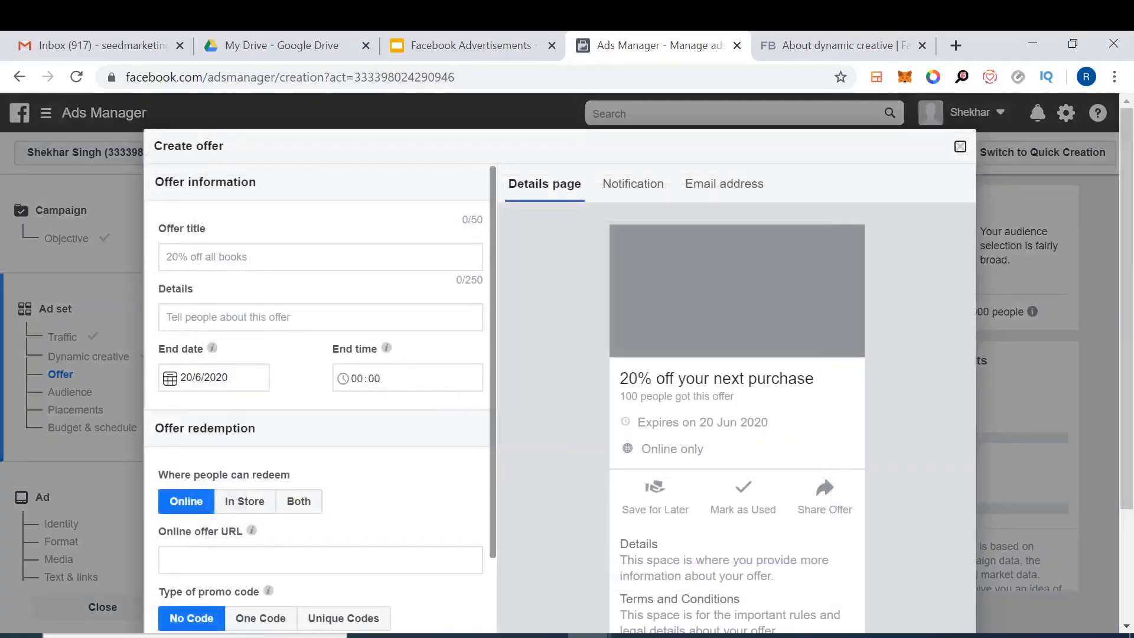
scroll(223, 329, down, 3)
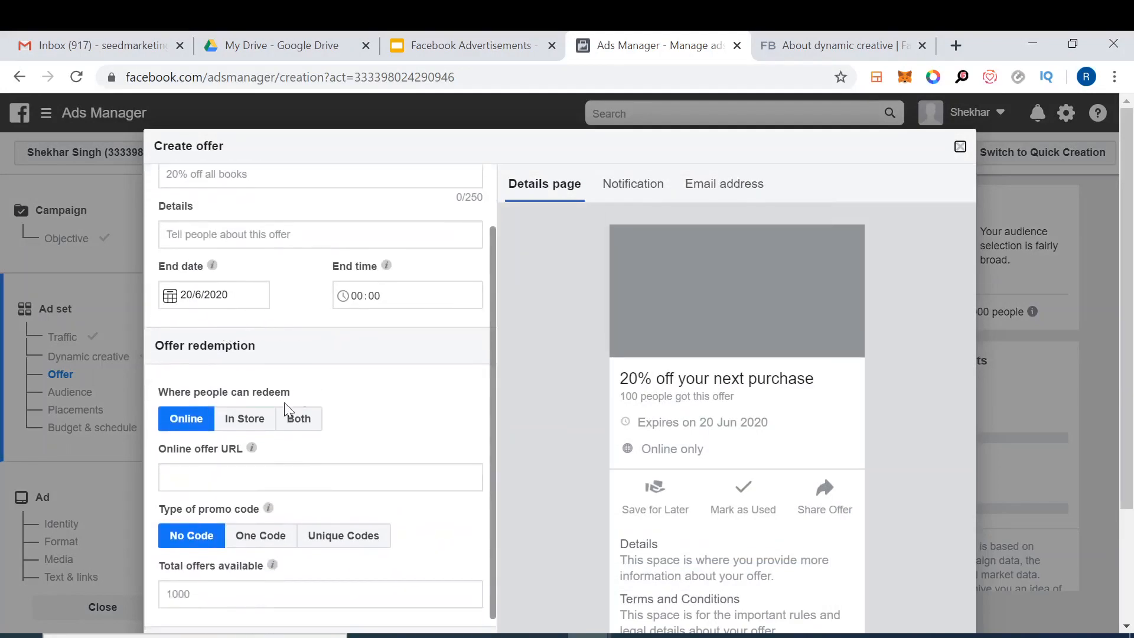
scroll(228, 437, down, 1)
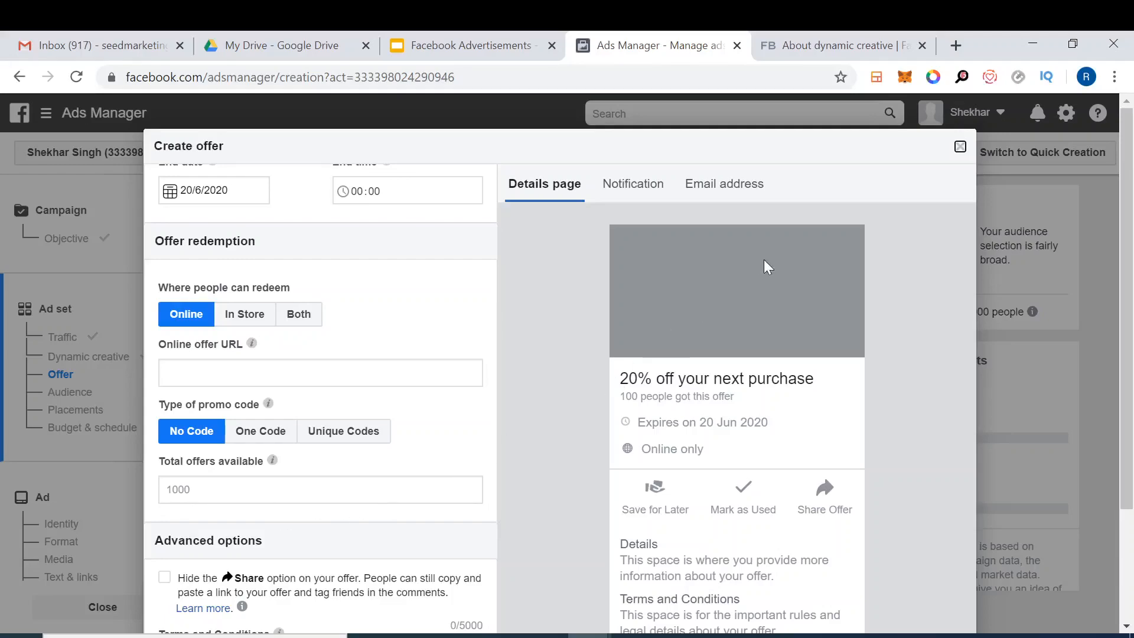
click(960, 147)
scroll(472, 425, down, 1)
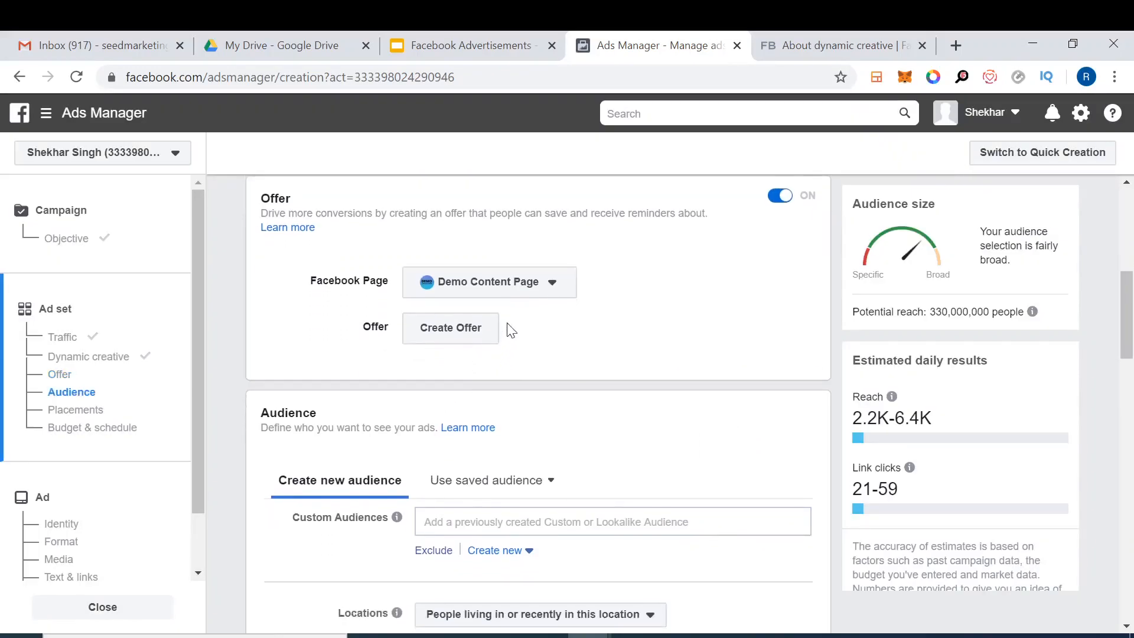
click(780, 197)
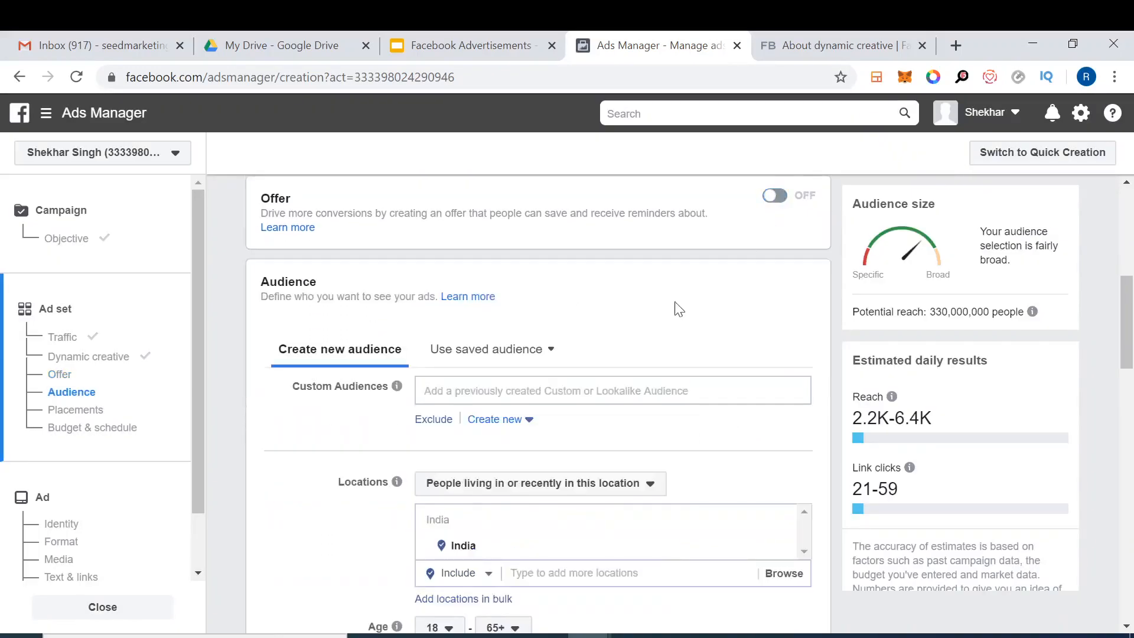
- Review the ad set's traffic, audience, placements and budget settings and continue to the ad level
scroll(362, 400, up, 5)
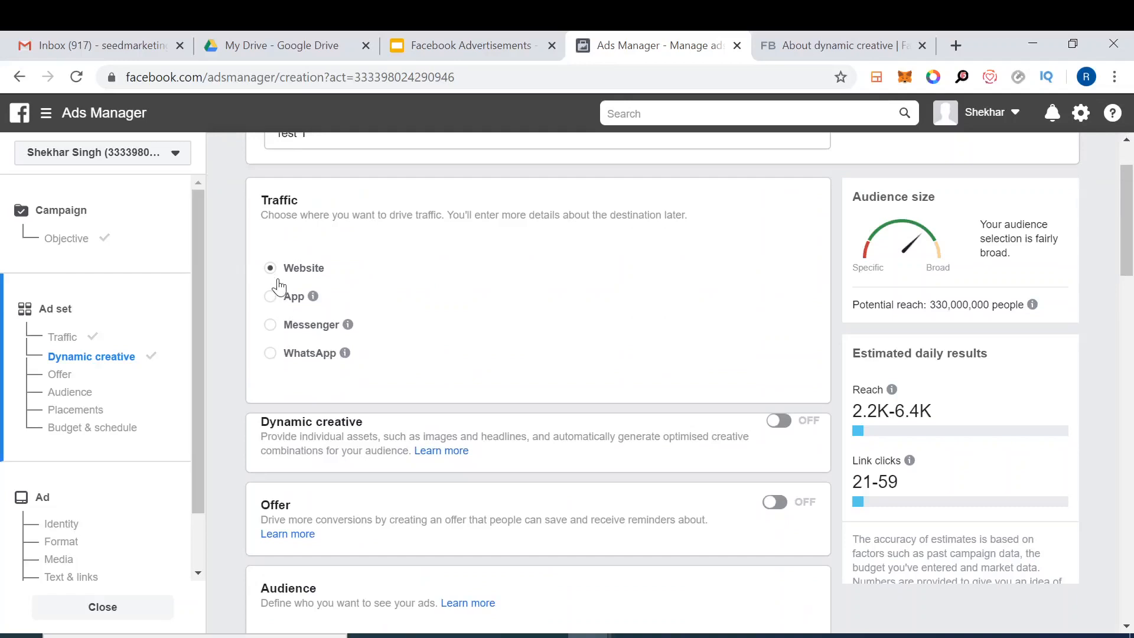
scroll(279, 274, down, 8)
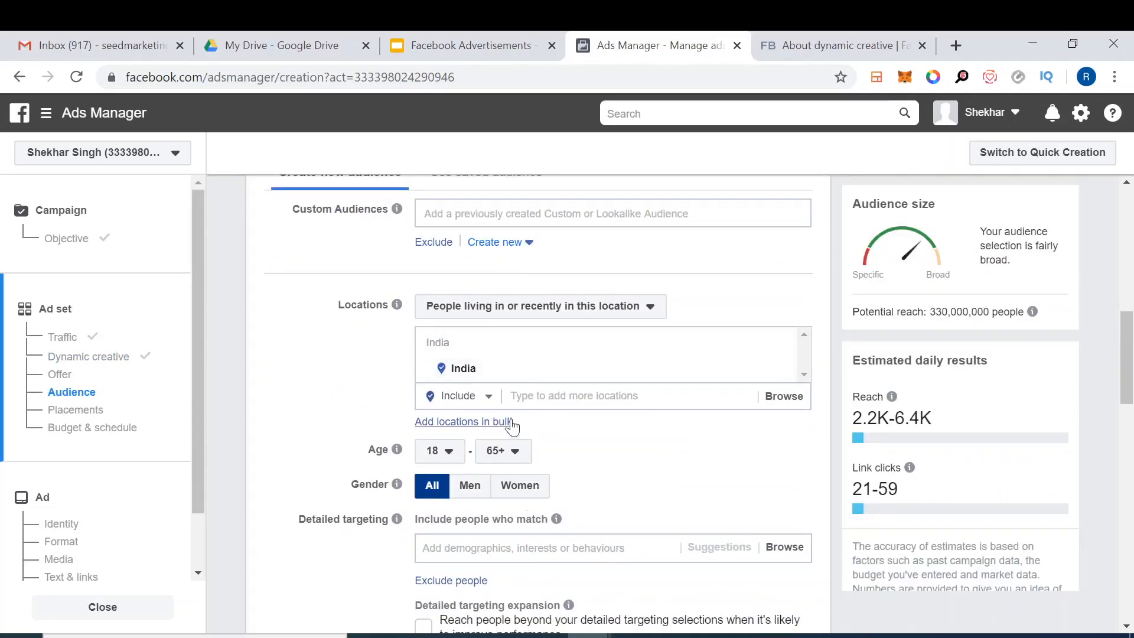
scroll(482, 400, down, 1)
scroll(481, 401, down, 7)
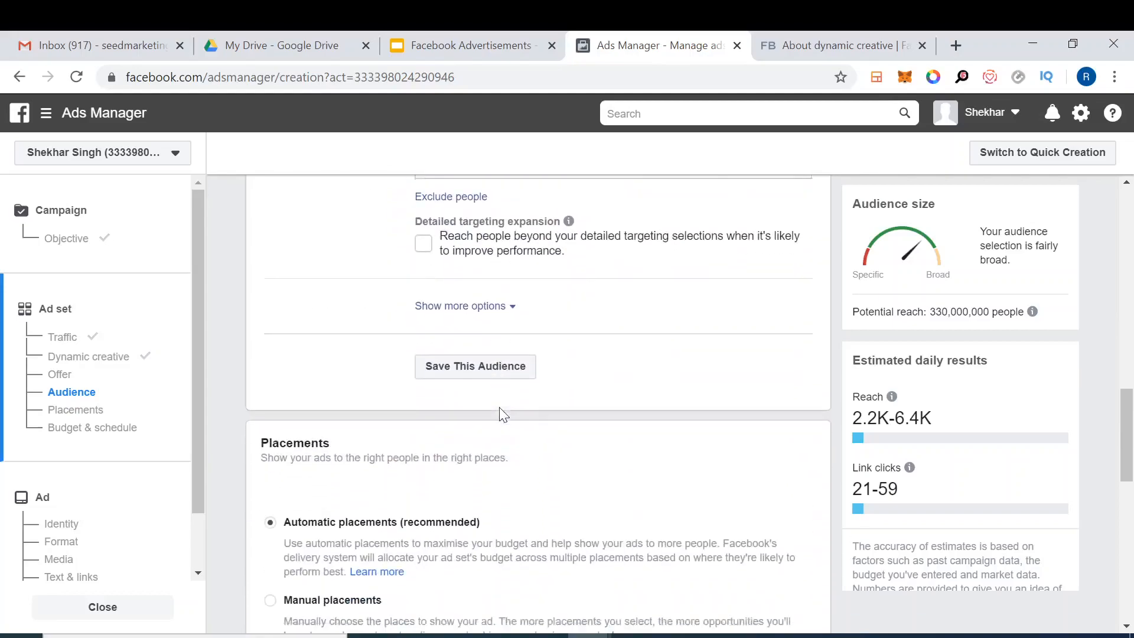
scroll(498, 402, down, 2)
scroll(347, 375, down, 6)
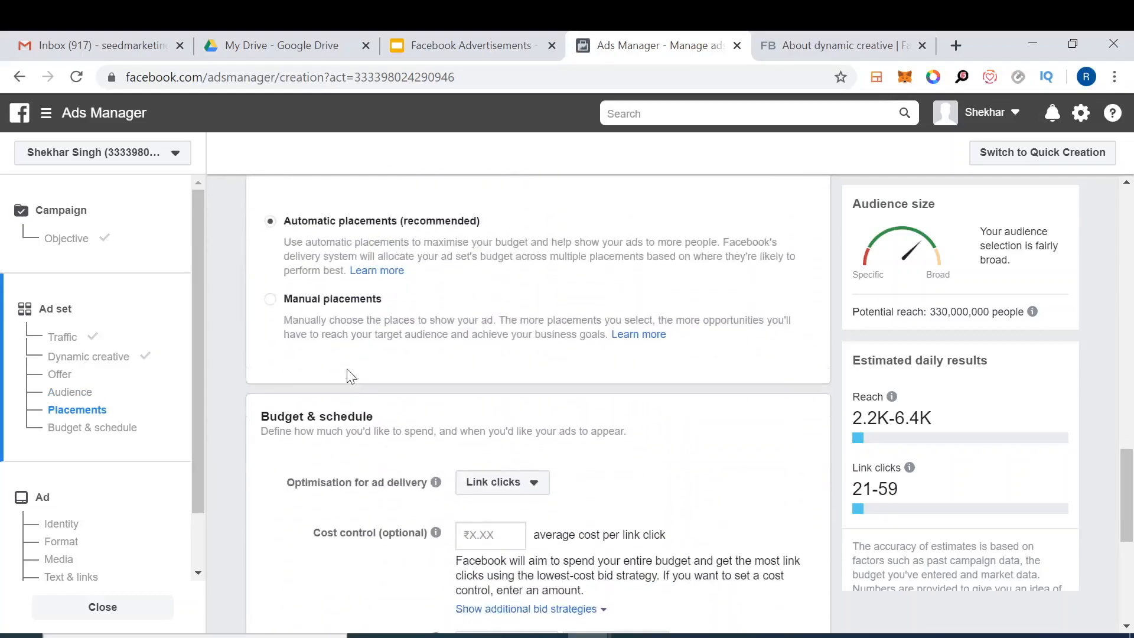
scroll(495, 441, down, 2)
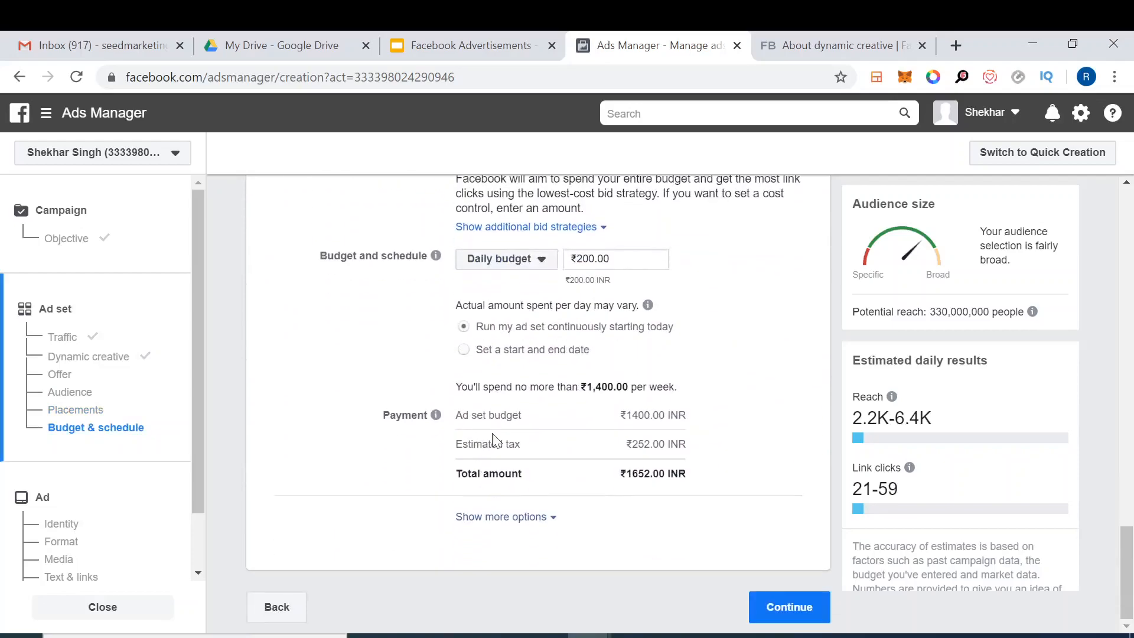
click(786, 607)
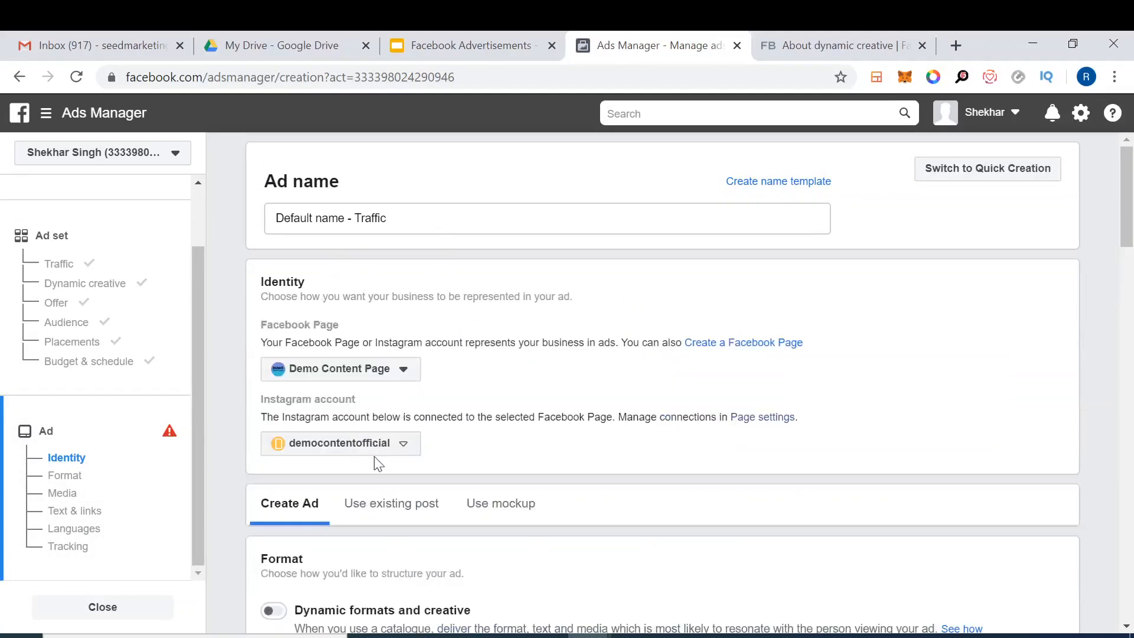
- Set the ad format to Collection and start a new Instant Experience from the Storefront template
scroll(378, 464, down, 8)
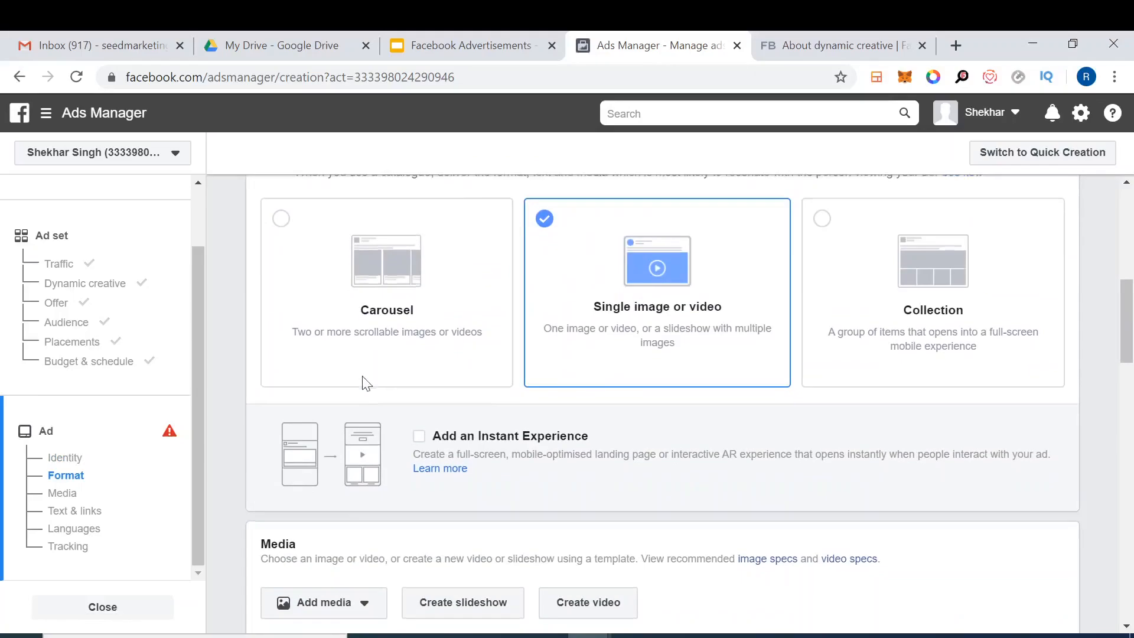
scroll(472, 307, up, 1)
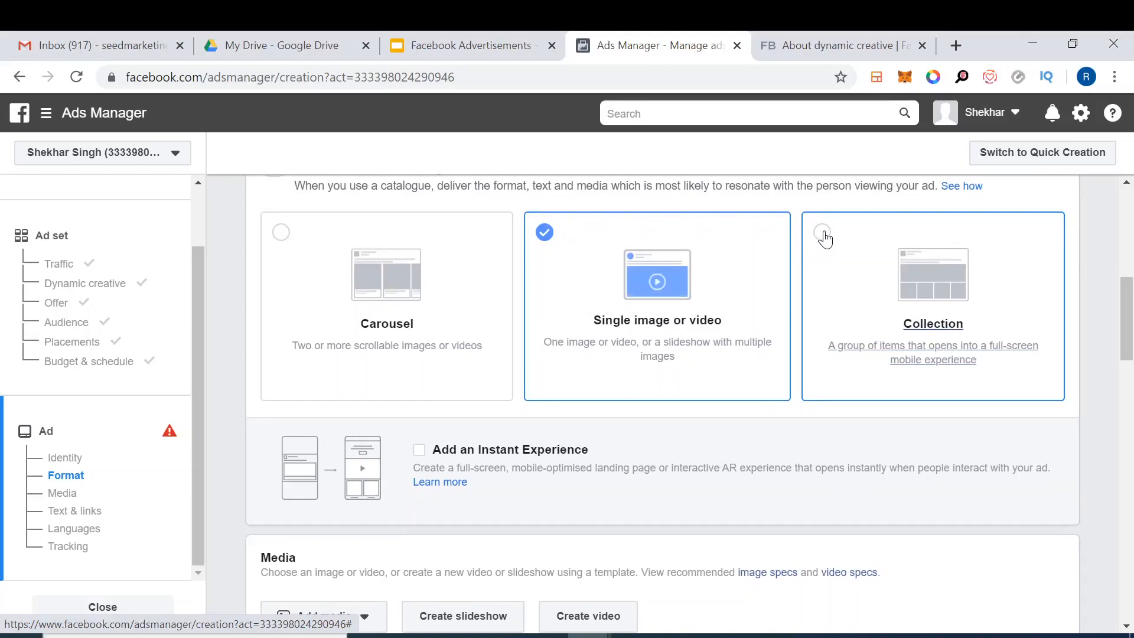
click(936, 343)
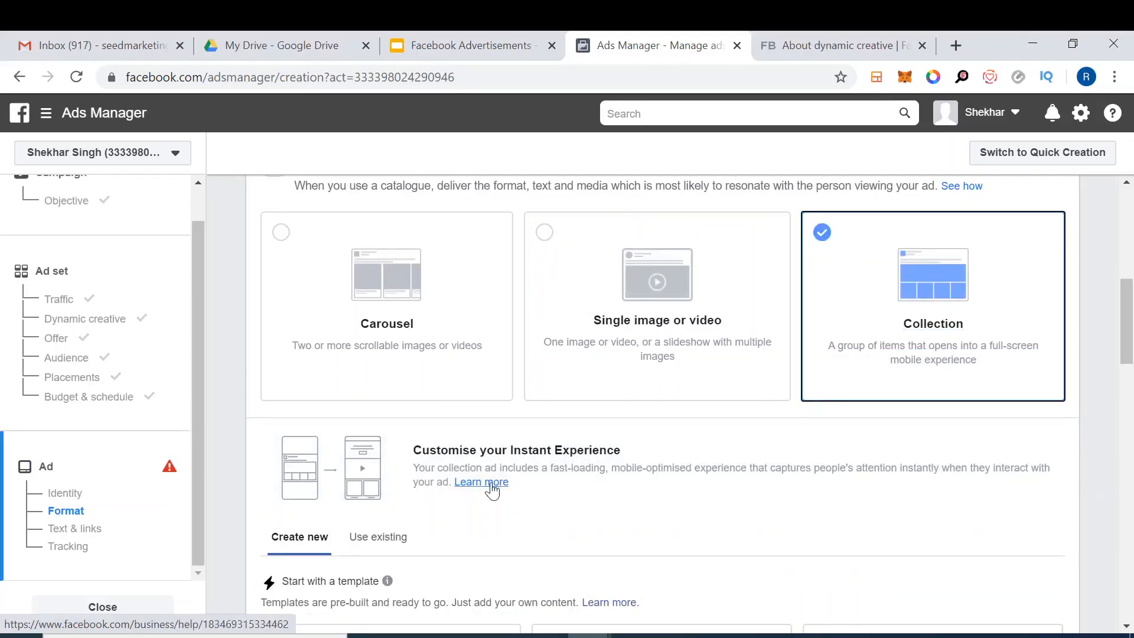
scroll(485, 472, down, 1)
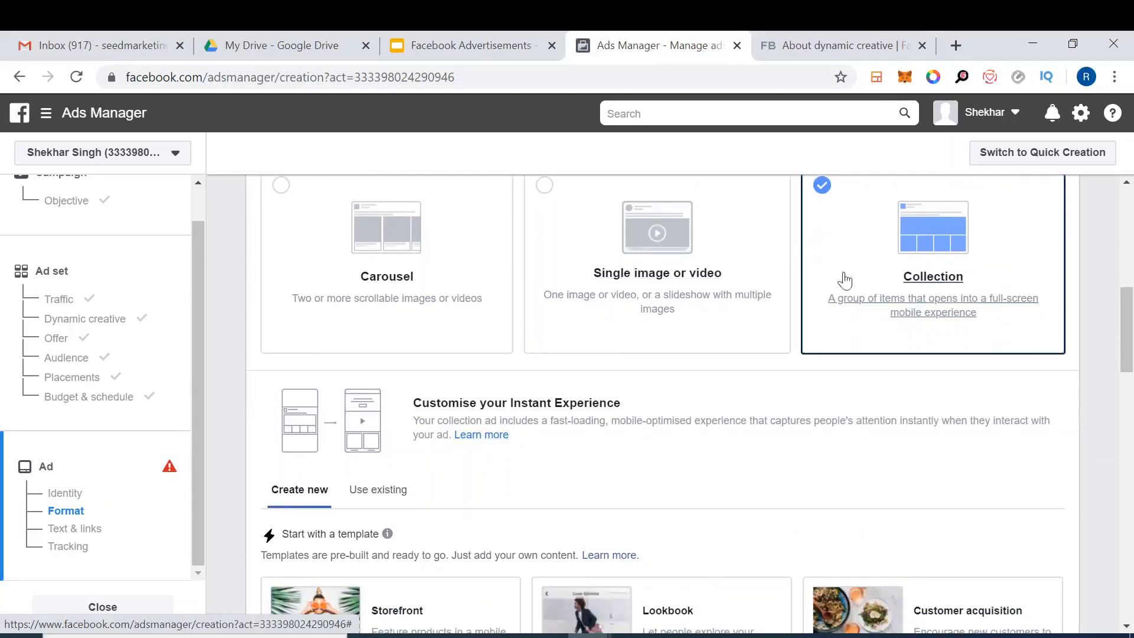
scroll(531, 436, down, 5)
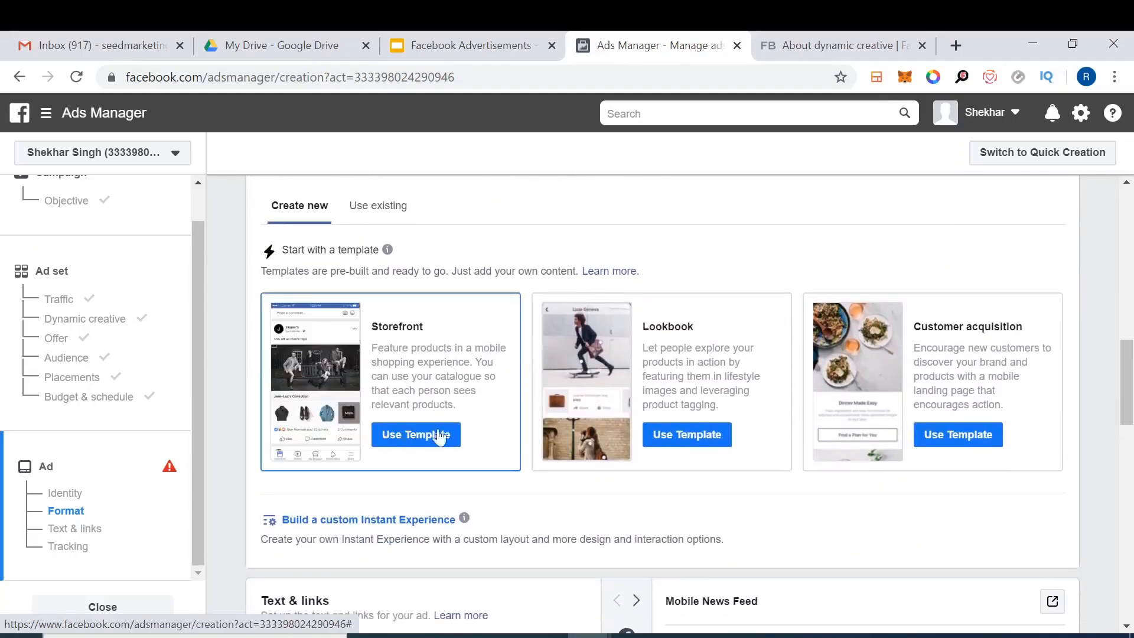
click(418, 437)
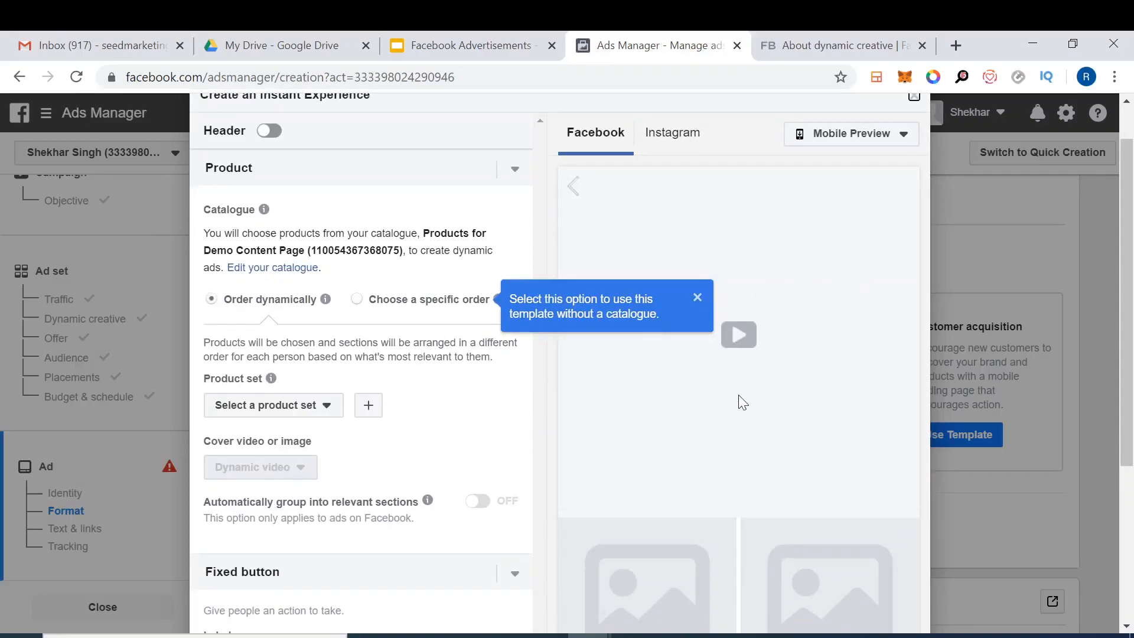
- Look through the Storefront preview and try the header by switching it on and off again
scroll(743, 404, down, 8)
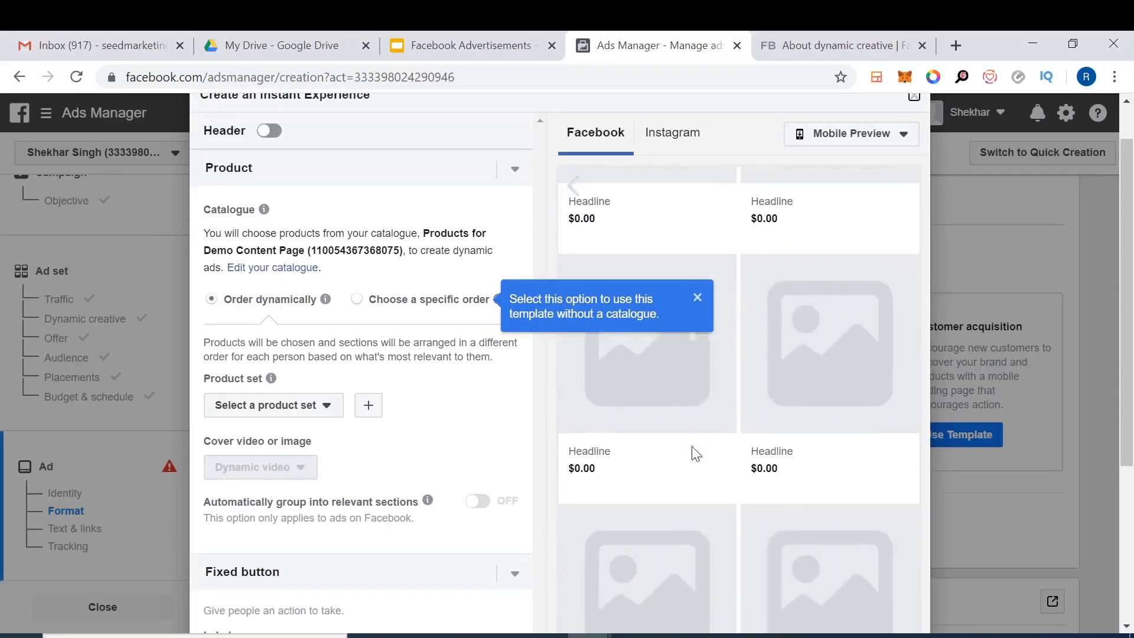
scroll(694, 451, down, 10)
scroll(408, 400, up, 9)
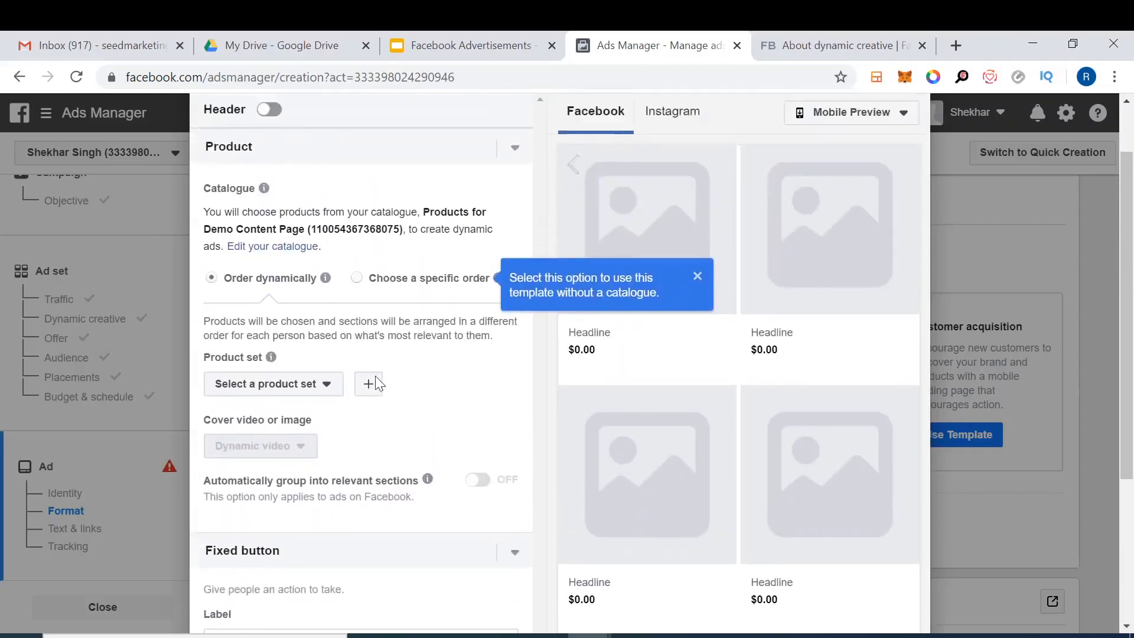
scroll(370, 378, up, 1)
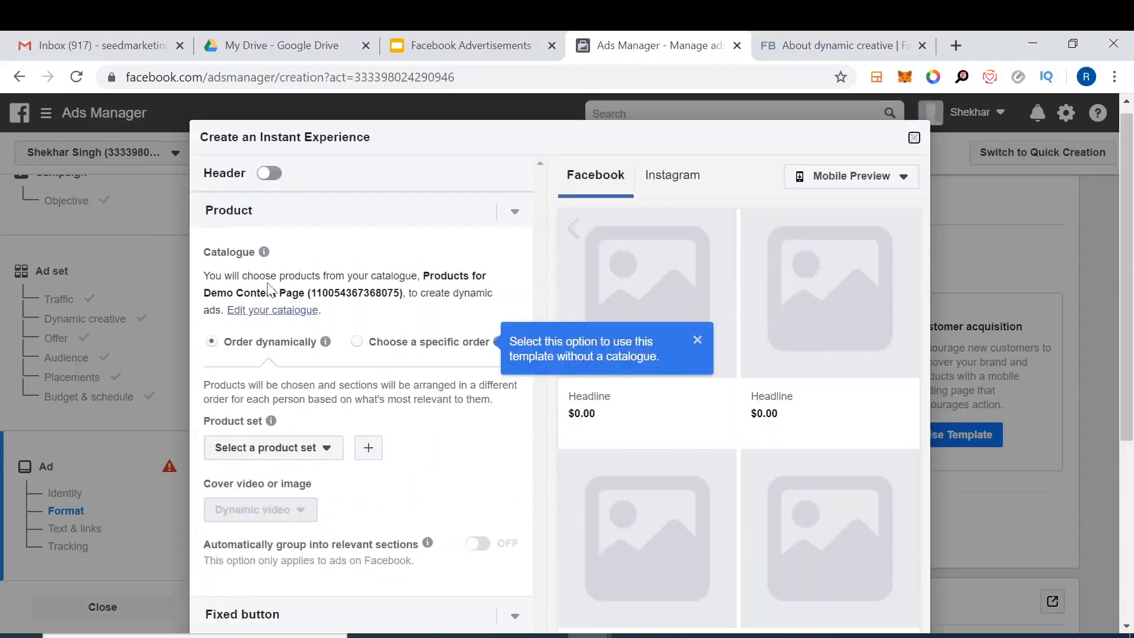
click(270, 173)
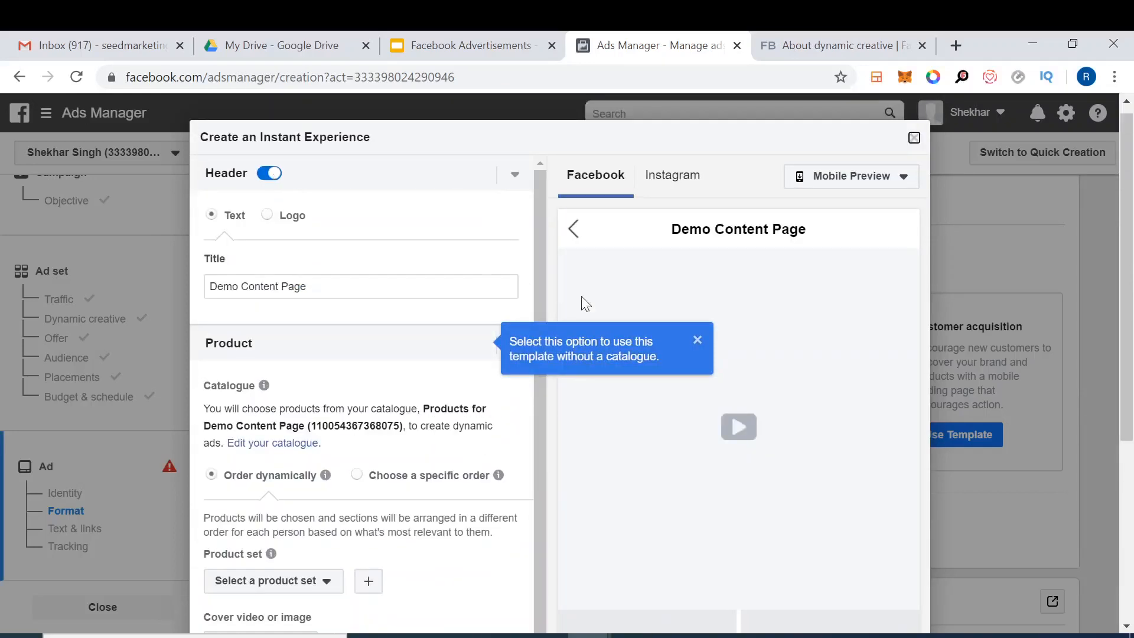
click(263, 180)
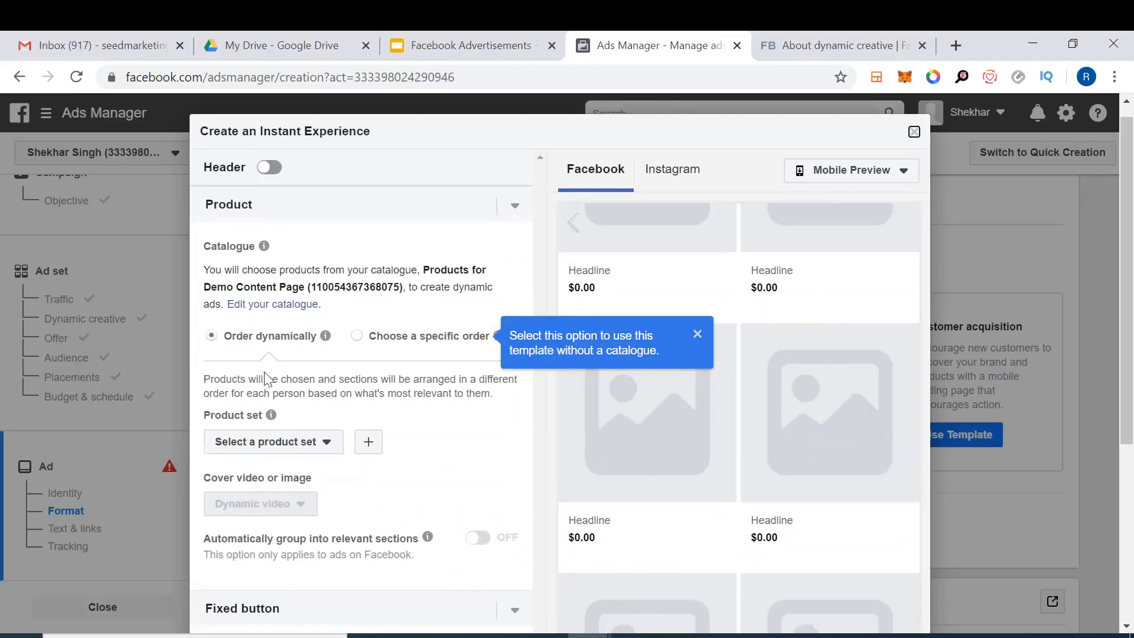
- Check which product sets the catalogue offers, without choosing one, and look over the cover and fixed button settings
scroll(265, 381, down, 2)
click(290, 371)
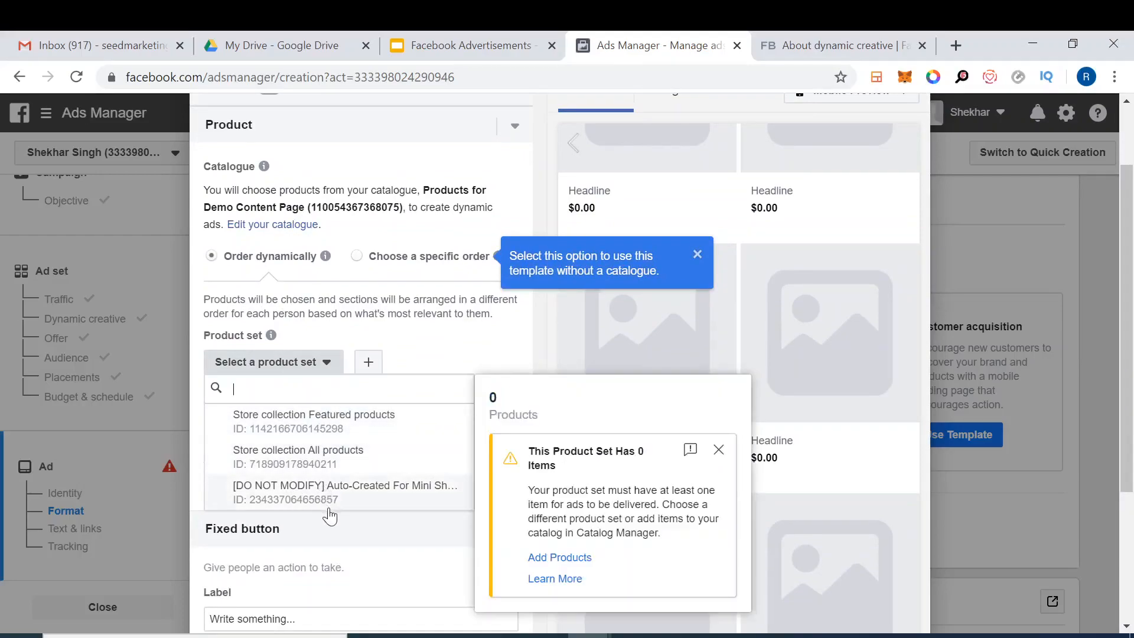
click(424, 352)
scroll(360, 449, down, 3)
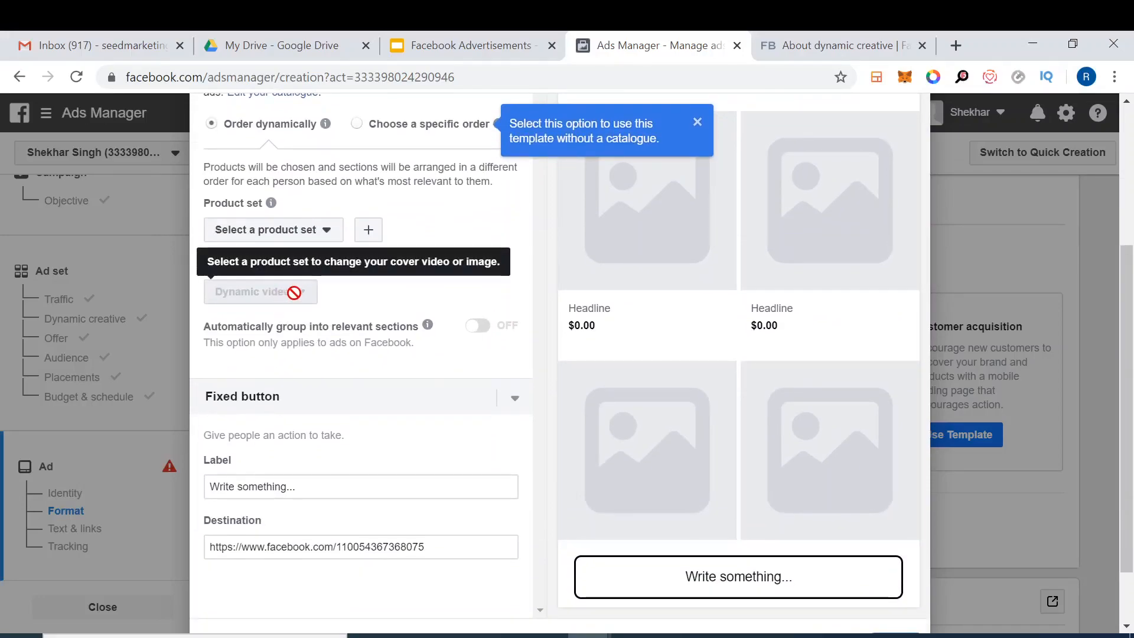
- Turn on the header of the Instant Experience and look at the cover video or image setting
scroll(287, 294, up, 3)
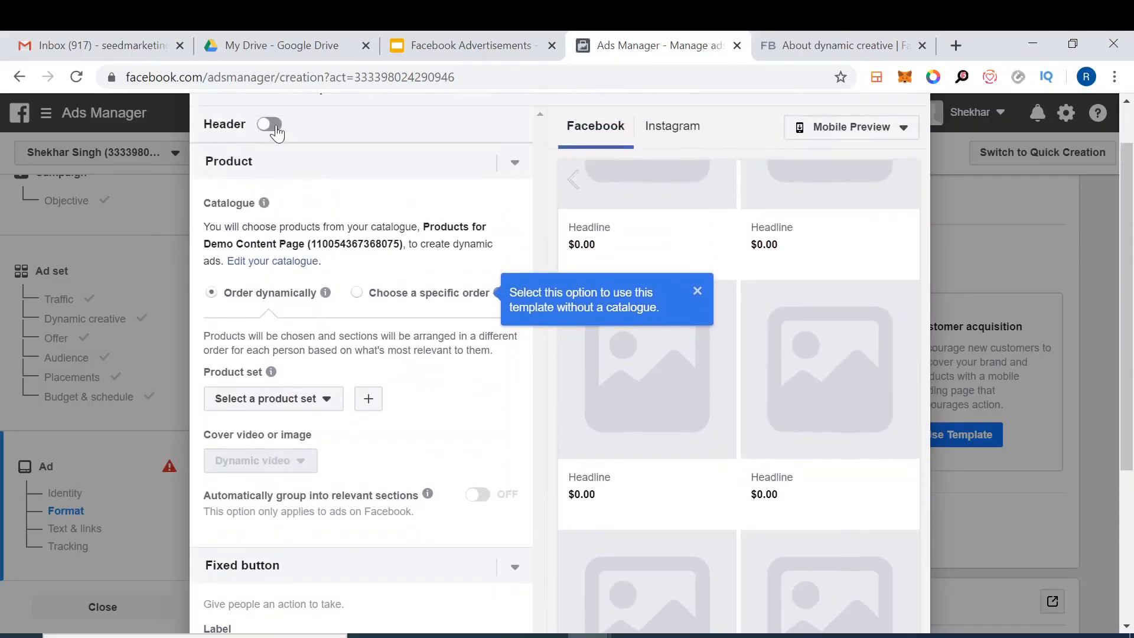
click(275, 130)
scroll(319, 525, down, 3)
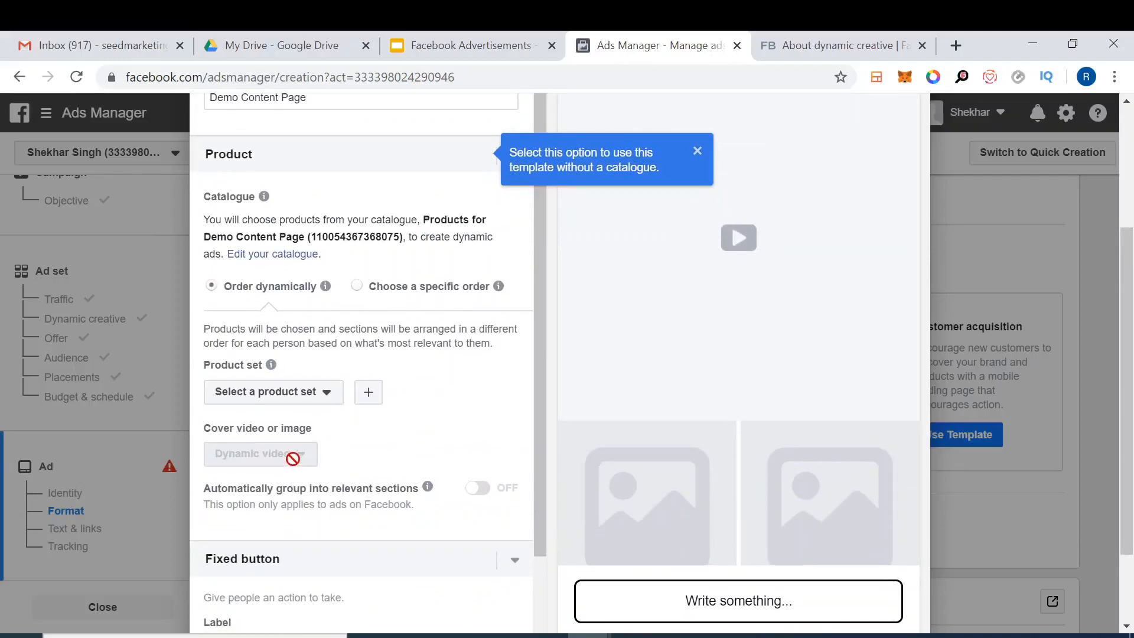
mouse_move(294, 454)
- Set the fixed button's label to "Shop now to get best discount."
scroll(335, 464, down, 2)
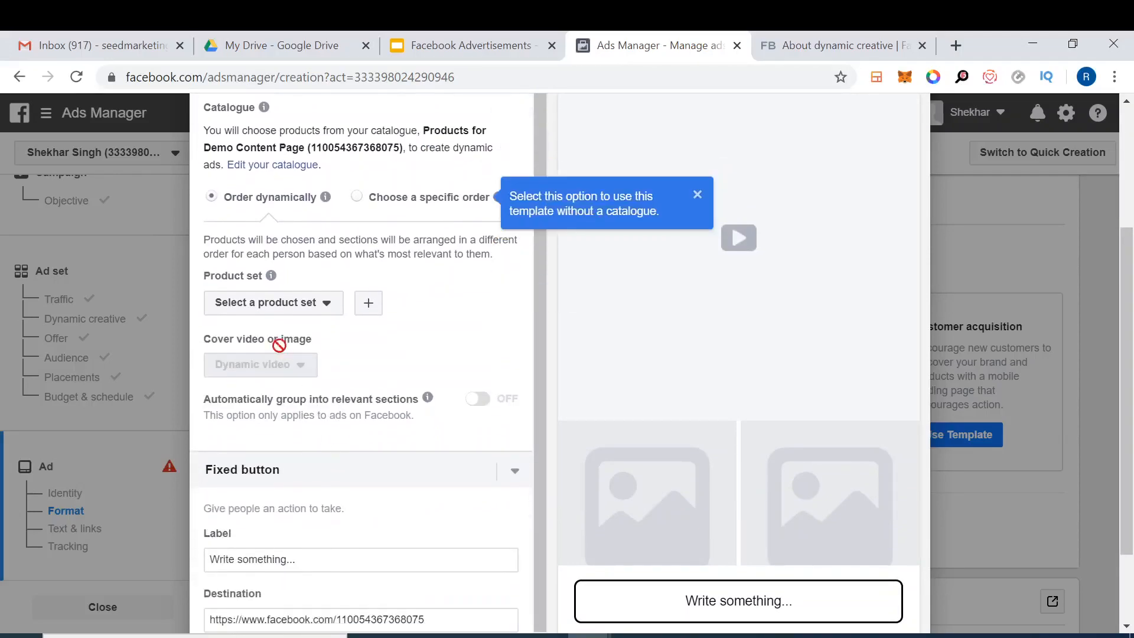
scroll(285, 484, down, 2)
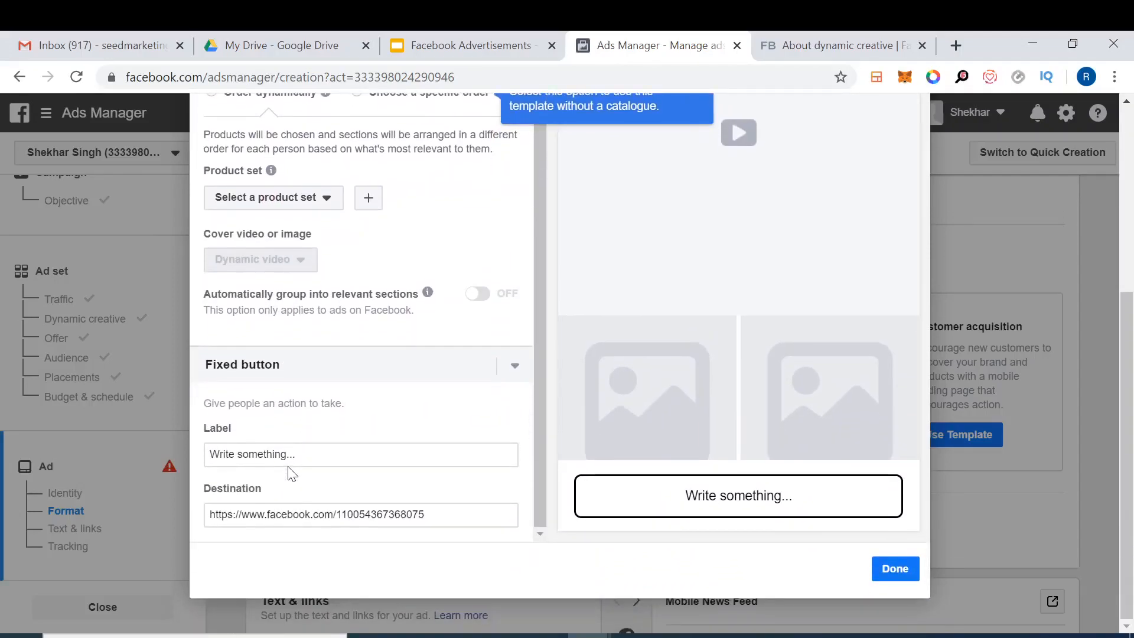
click(364, 456)
key(ctrl+a)
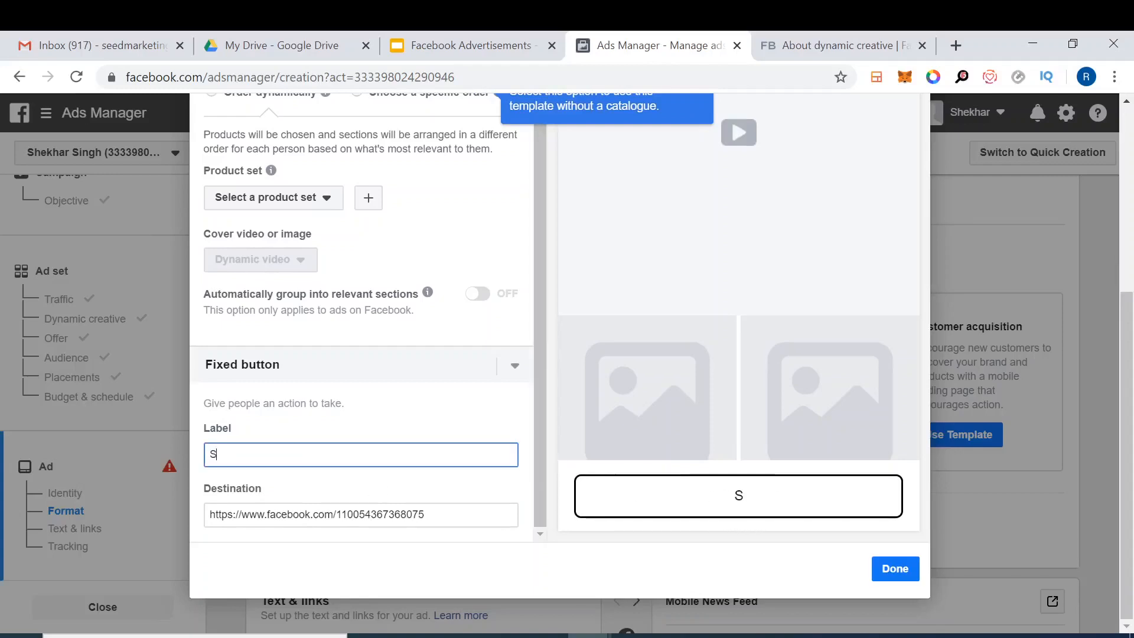
text(Shop now to get best discount.)
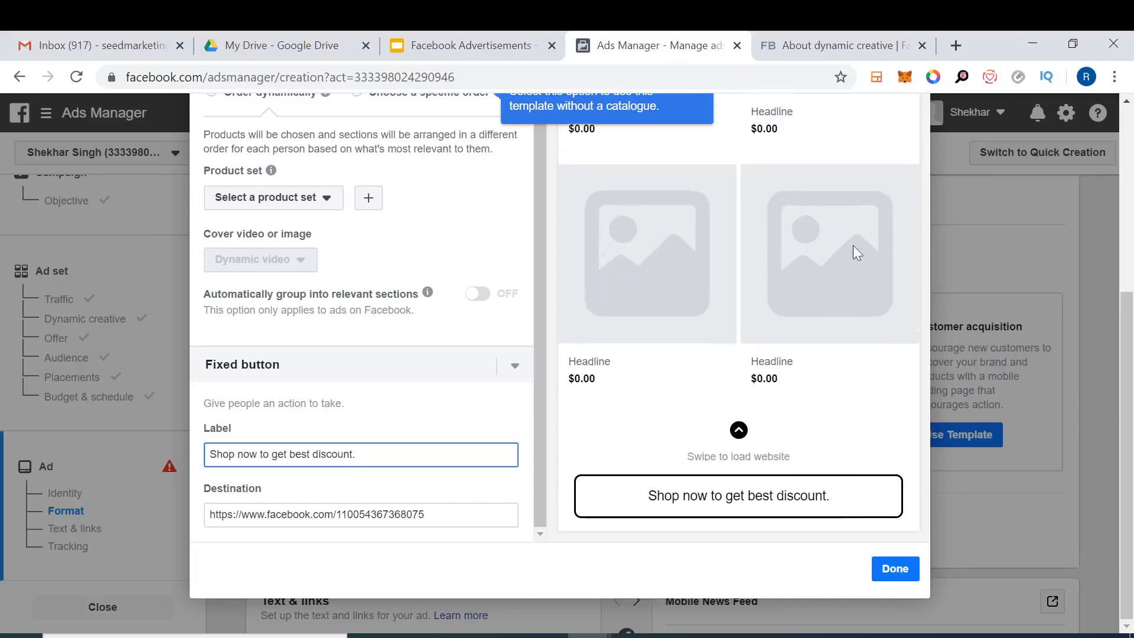
- Close the Storefront Instant Experience and discard its unsaved changes
scroll(463, 279, up, 7)
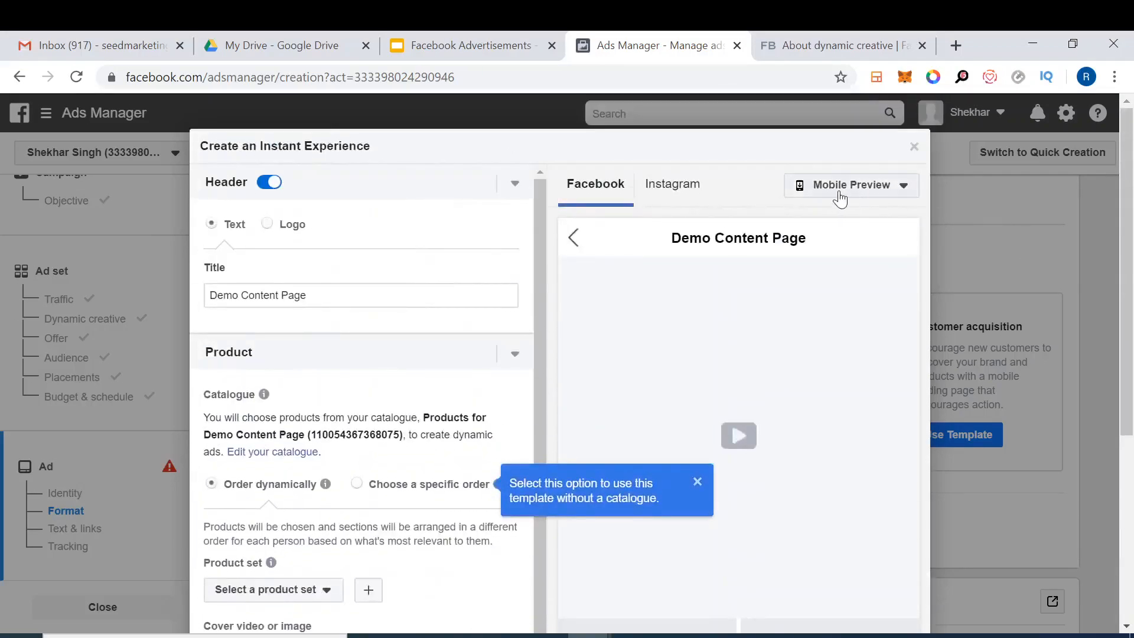
click(914, 147)
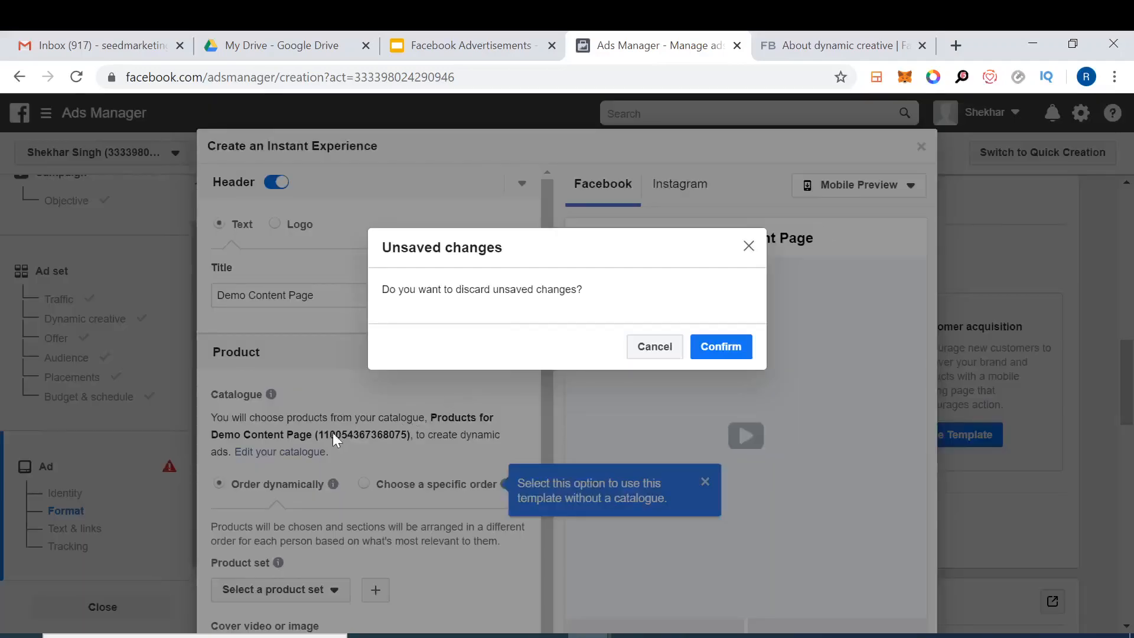
click(701, 353)
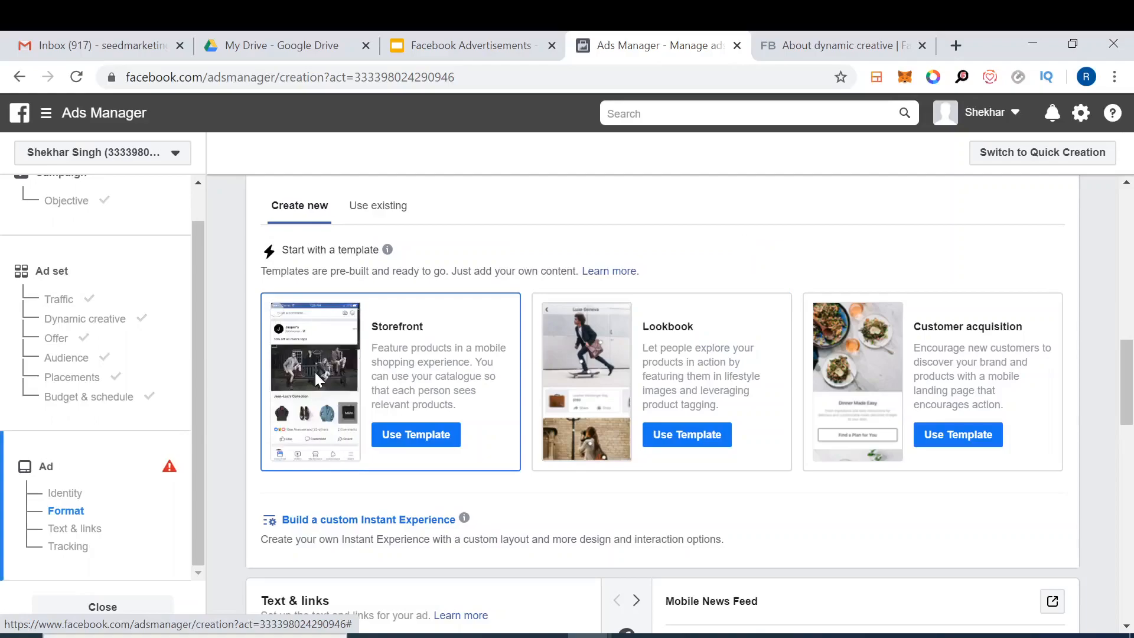
click(316, 376)
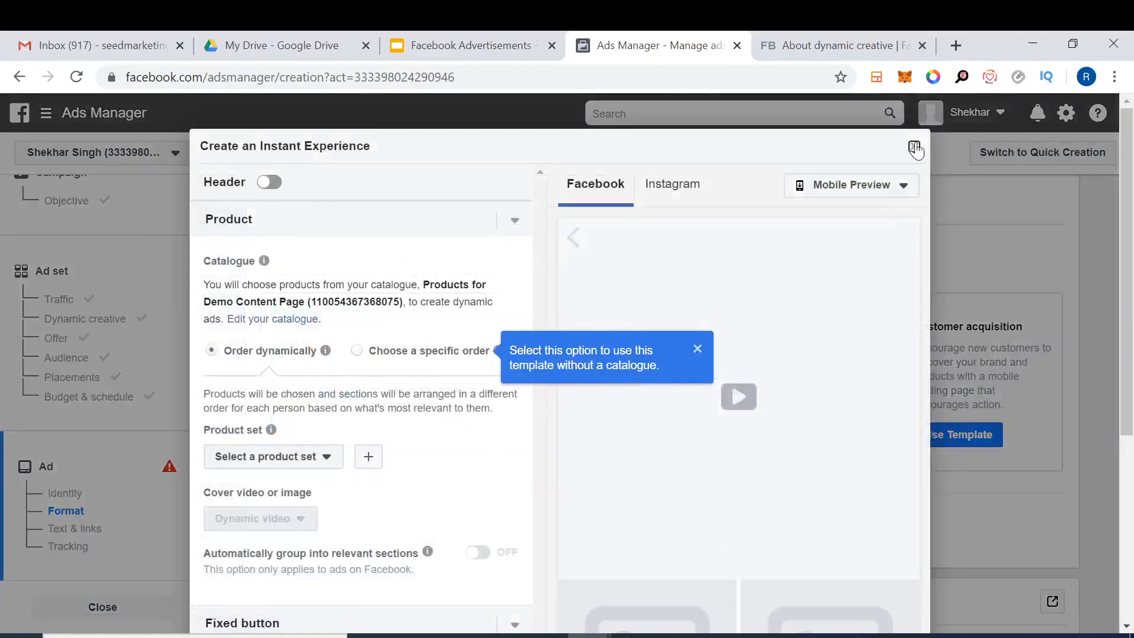
click(915, 147)
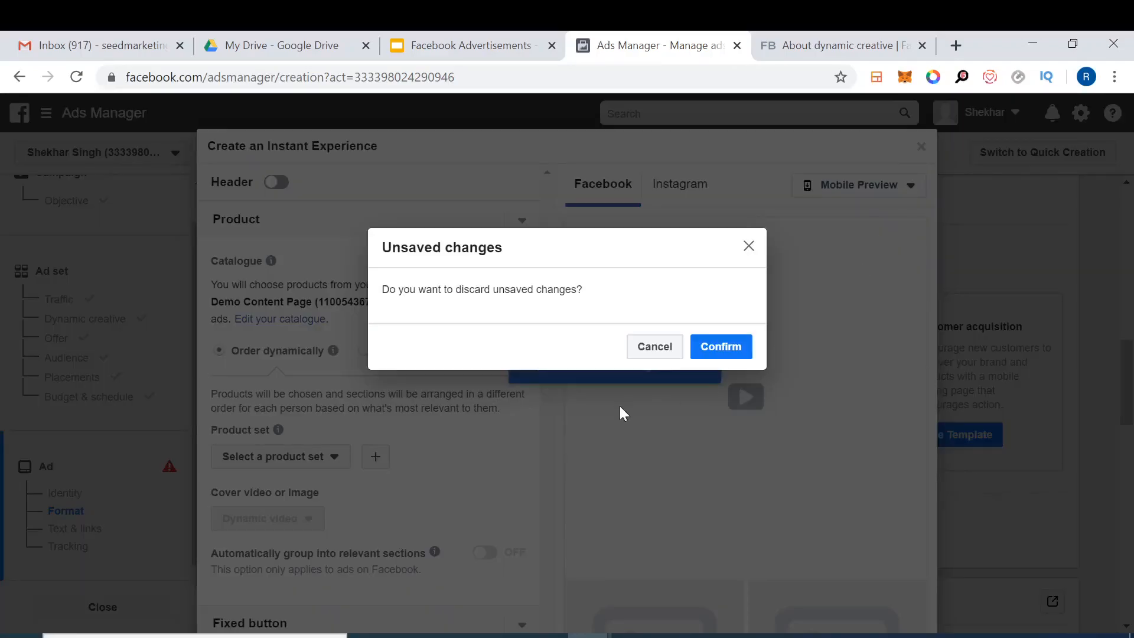
click(719, 344)
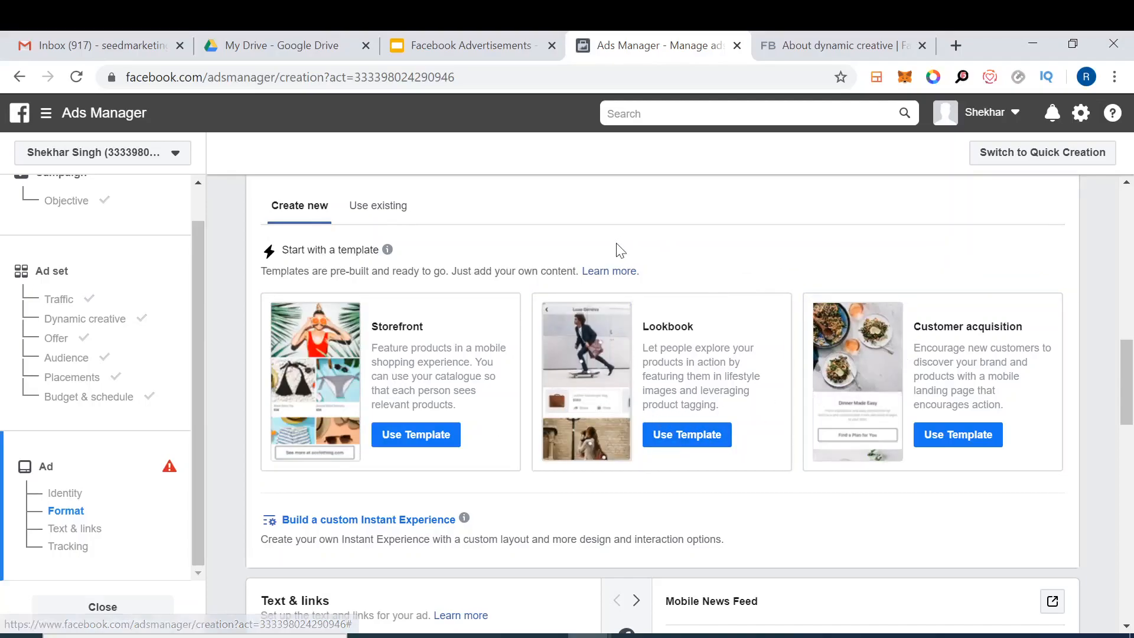
- Look at the help article on Instant Experience templates and close it again
click(617, 276)
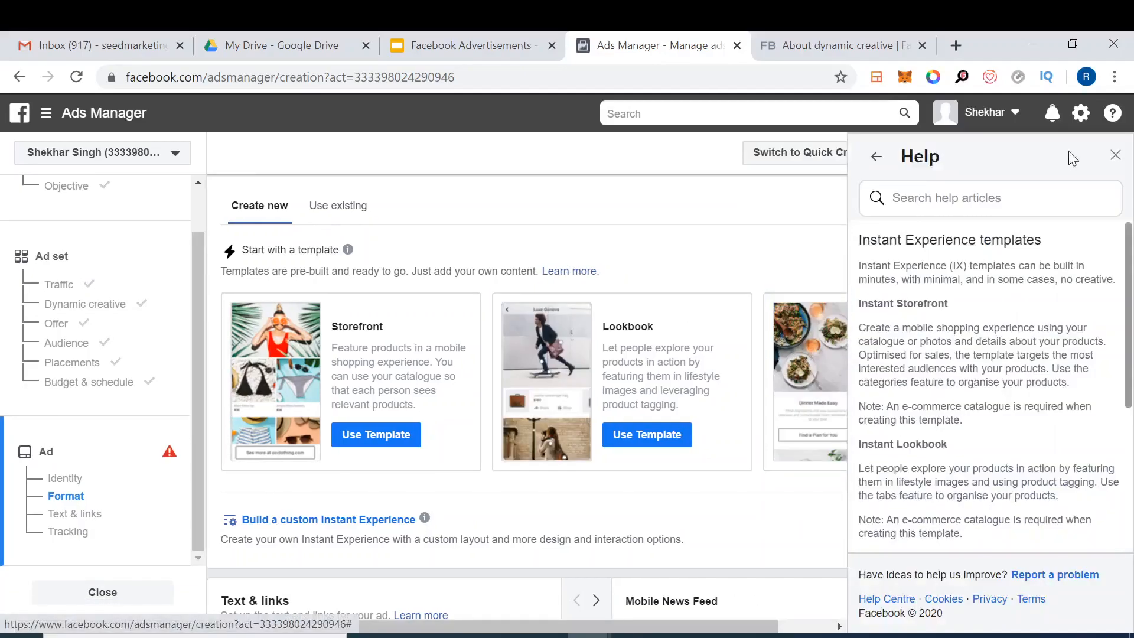
click(1115, 156)
- Switch the ad format to Single image or video and add Mother's Day.png from the account images as its media
scroll(425, 284, up, 6)
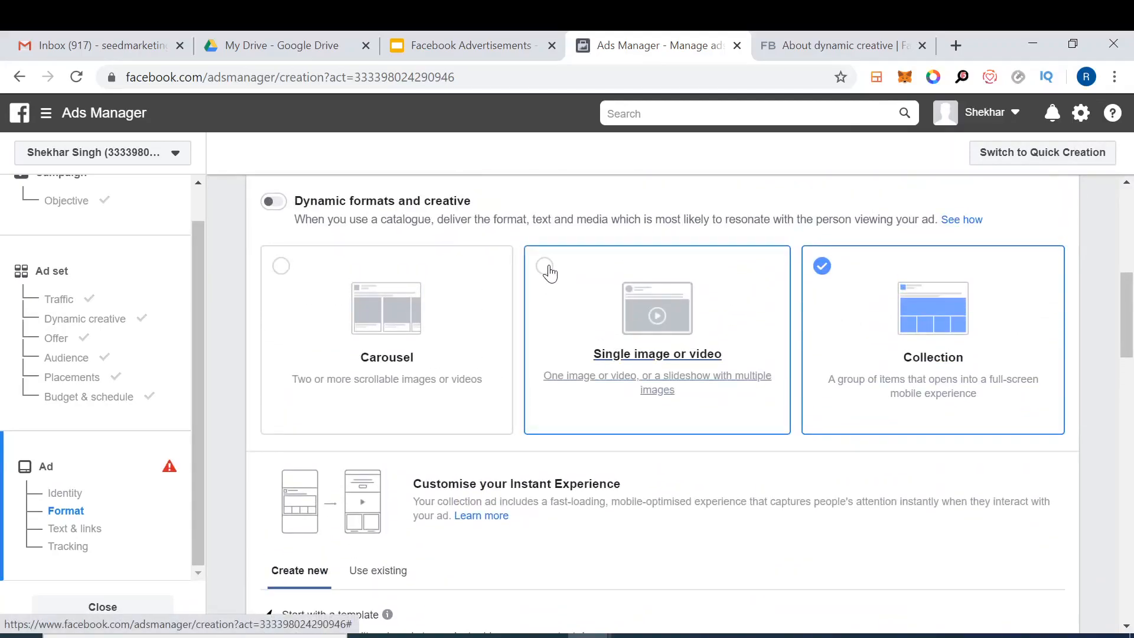
click(549, 272)
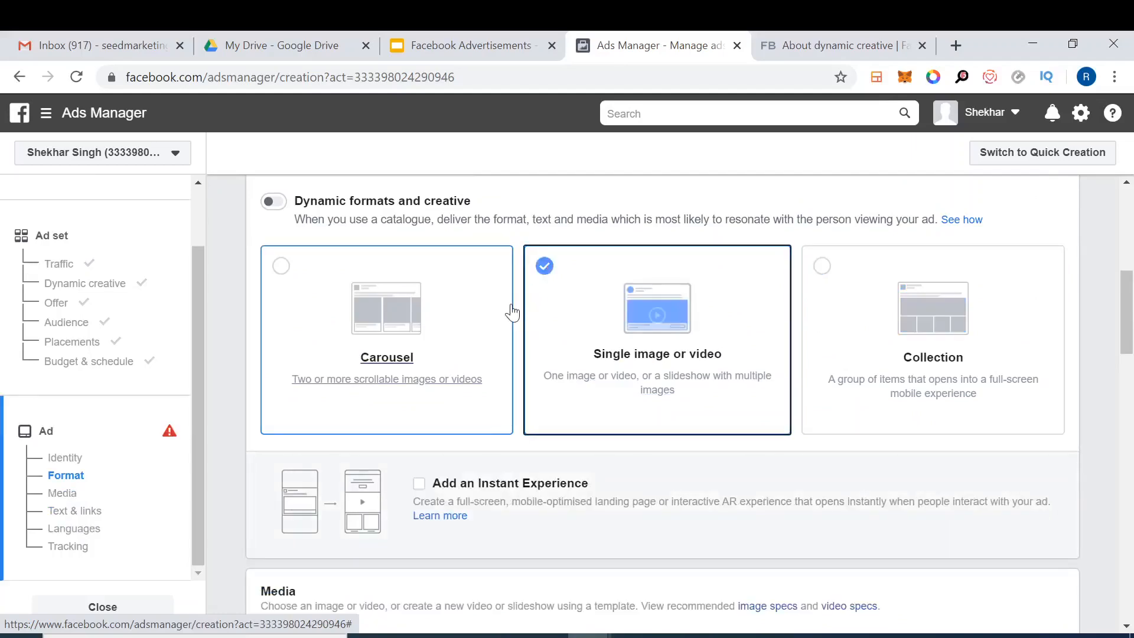
scroll(668, 456, down, 5)
scroll(649, 413, down, 2)
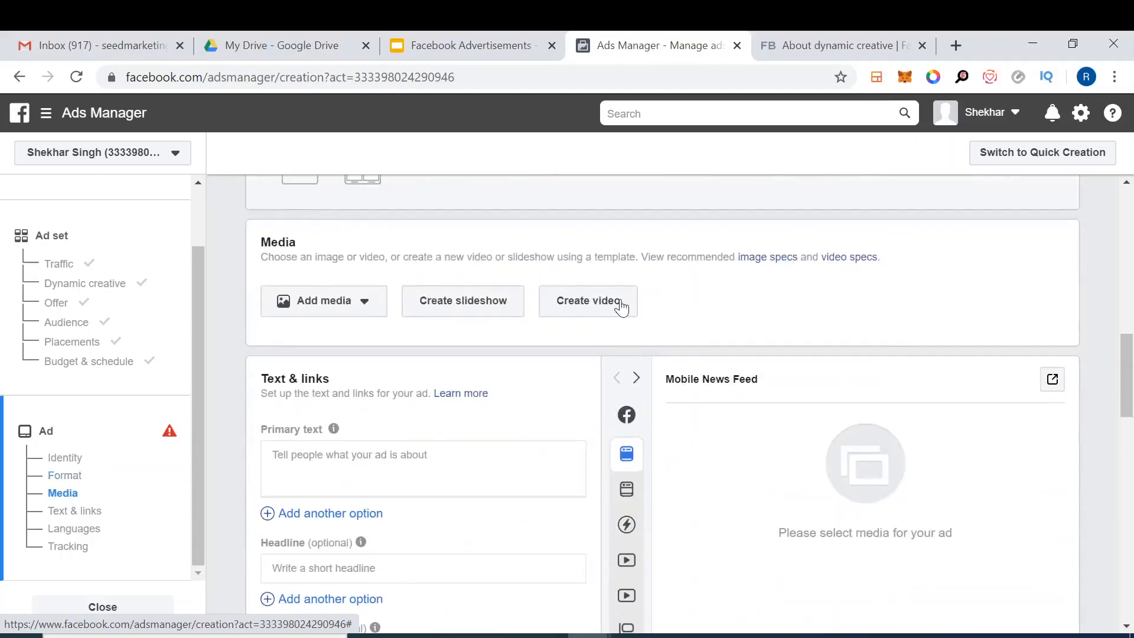
click(359, 248)
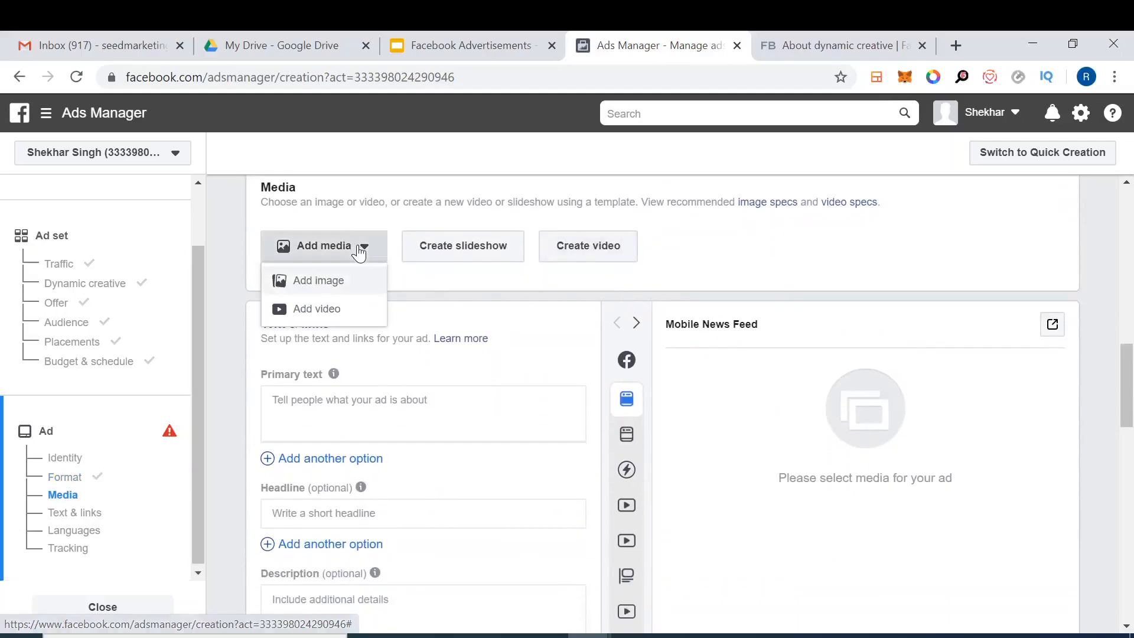
click(347, 290)
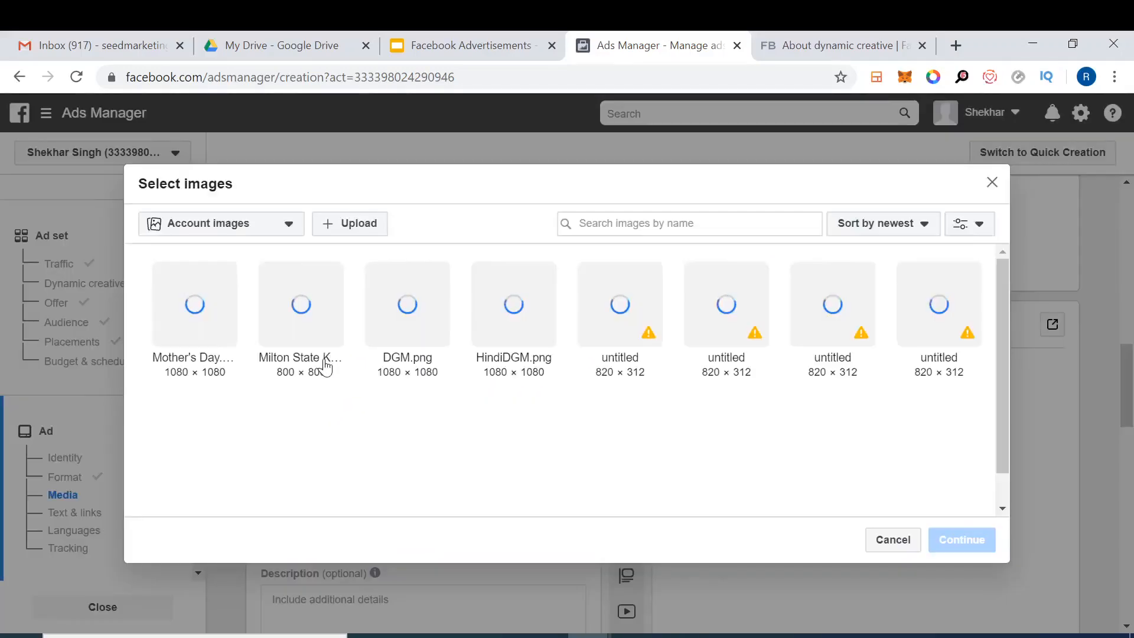
click(224, 304)
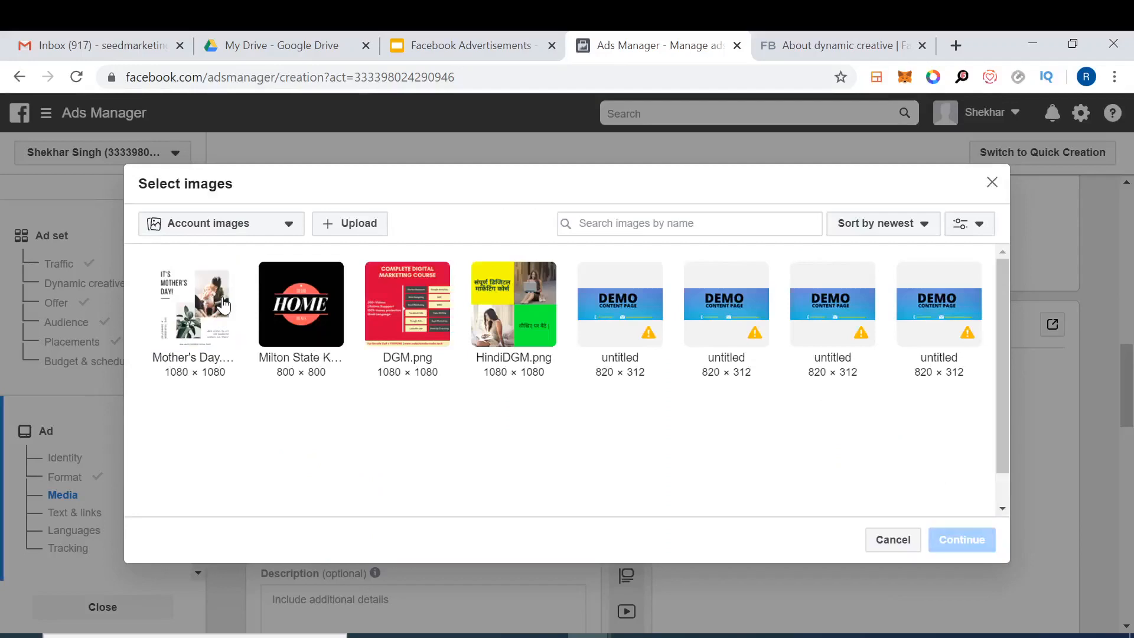
click(950, 534)
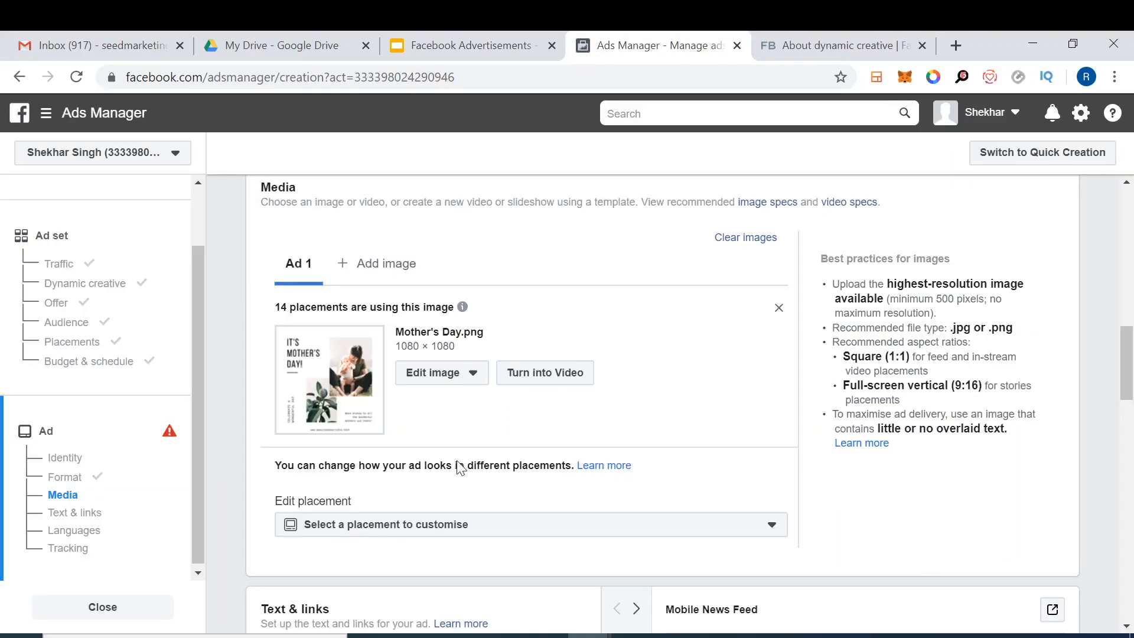
- Check the placements available for customisation and view the Instagram Feed editor without changing anything
scroll(446, 464, down, 4)
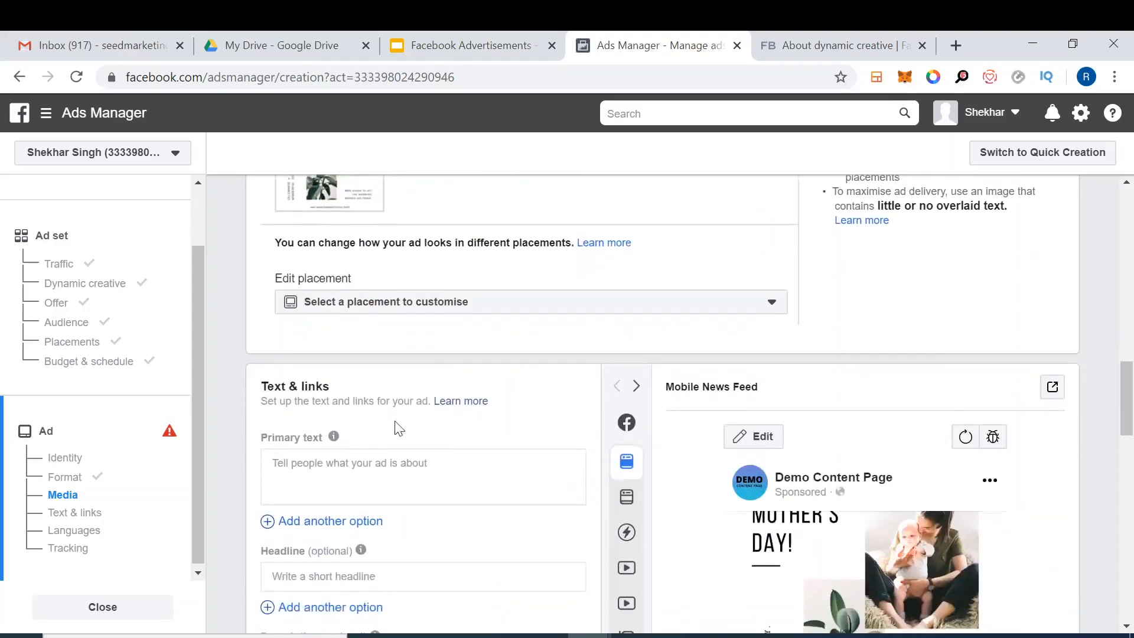
click(404, 311)
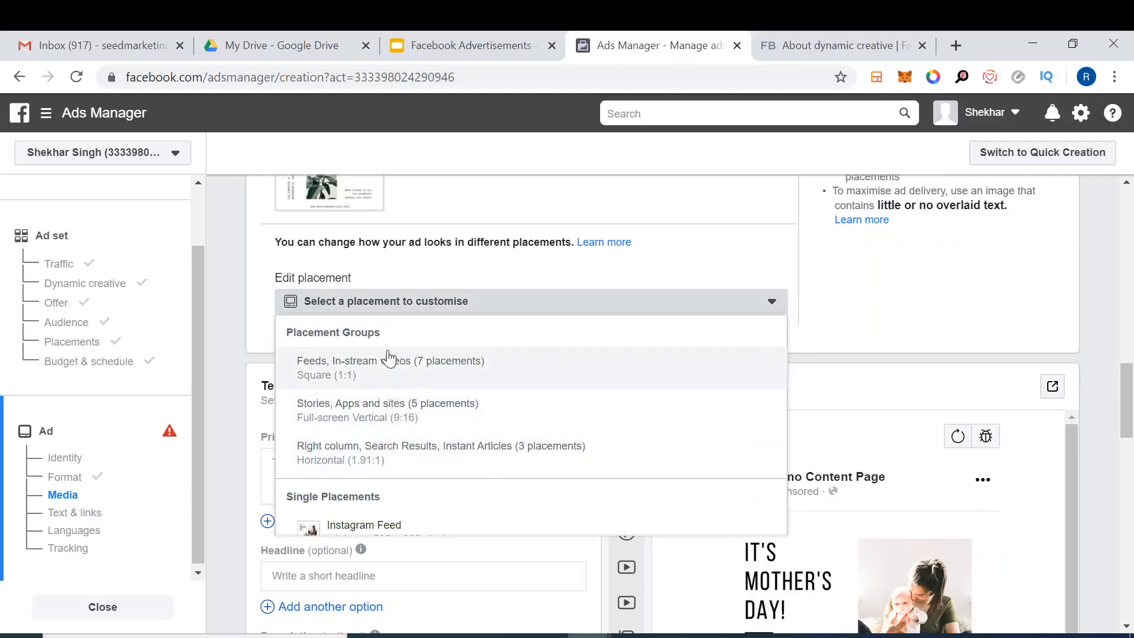
scroll(388, 355, down, 1)
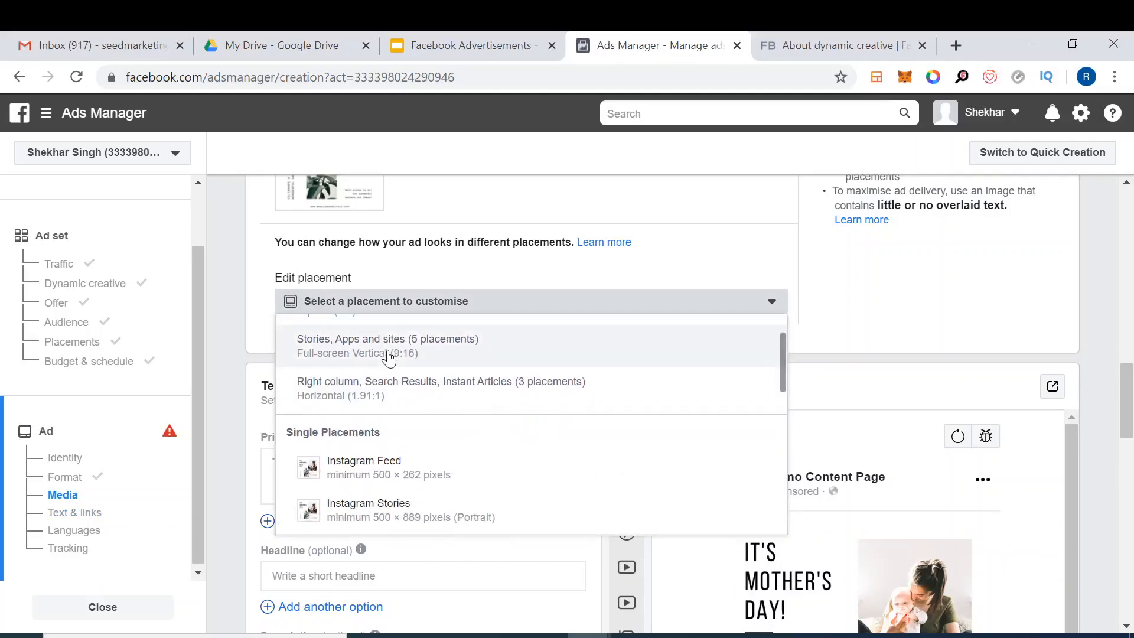
click(390, 457)
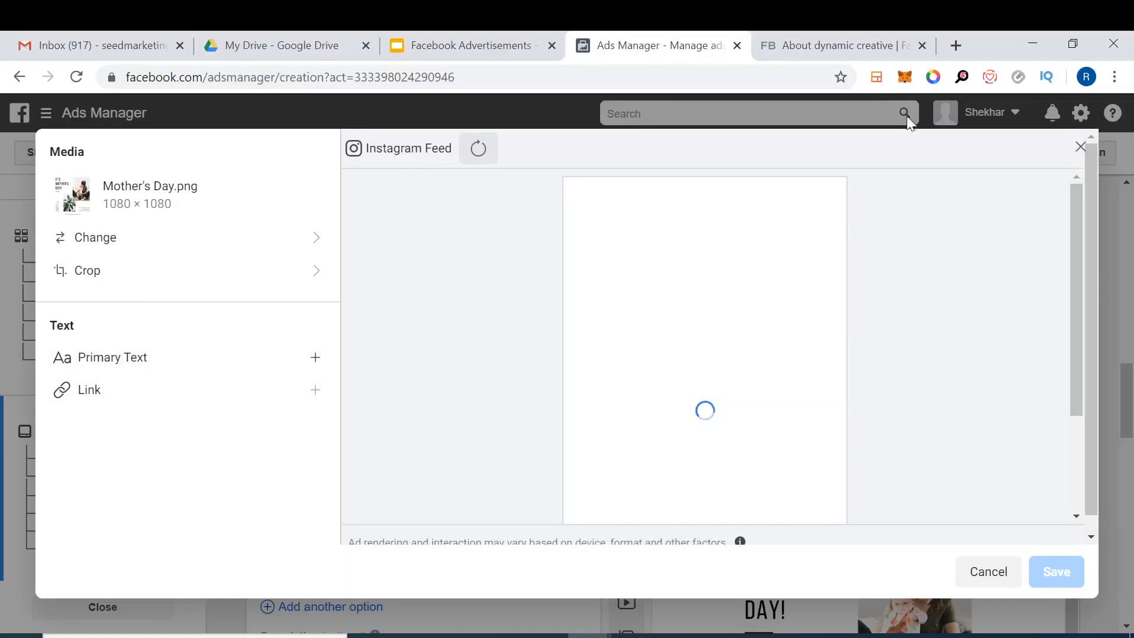
click(1080, 147)
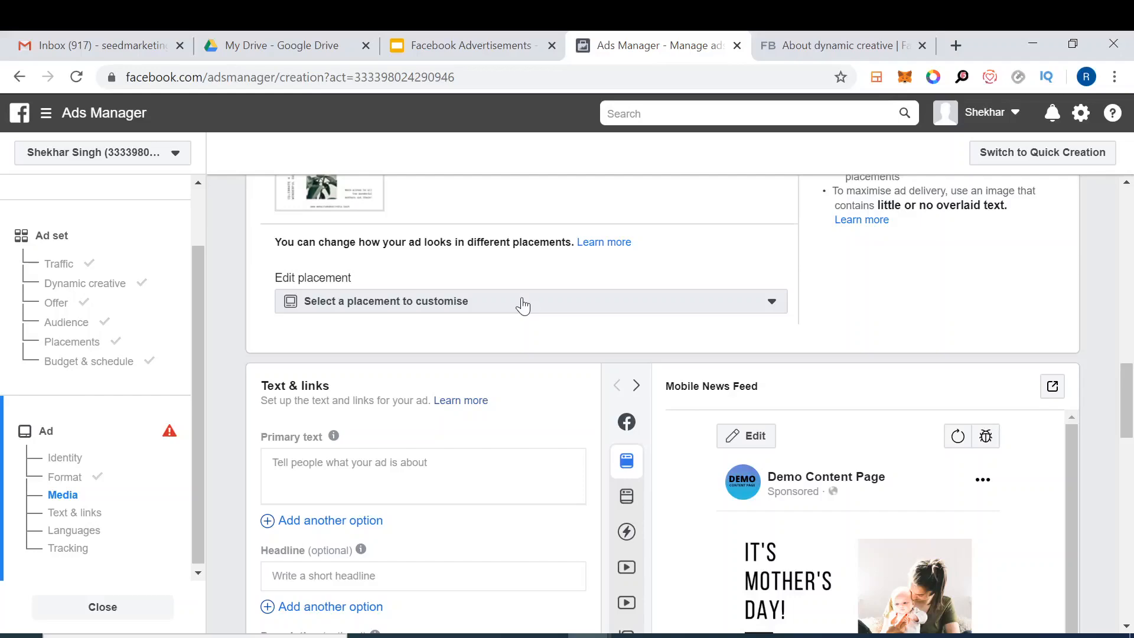
- Look over the ad's text, link and call-to-action fields alongside the Mobile News Feed preview
scroll(522, 306, down, 3)
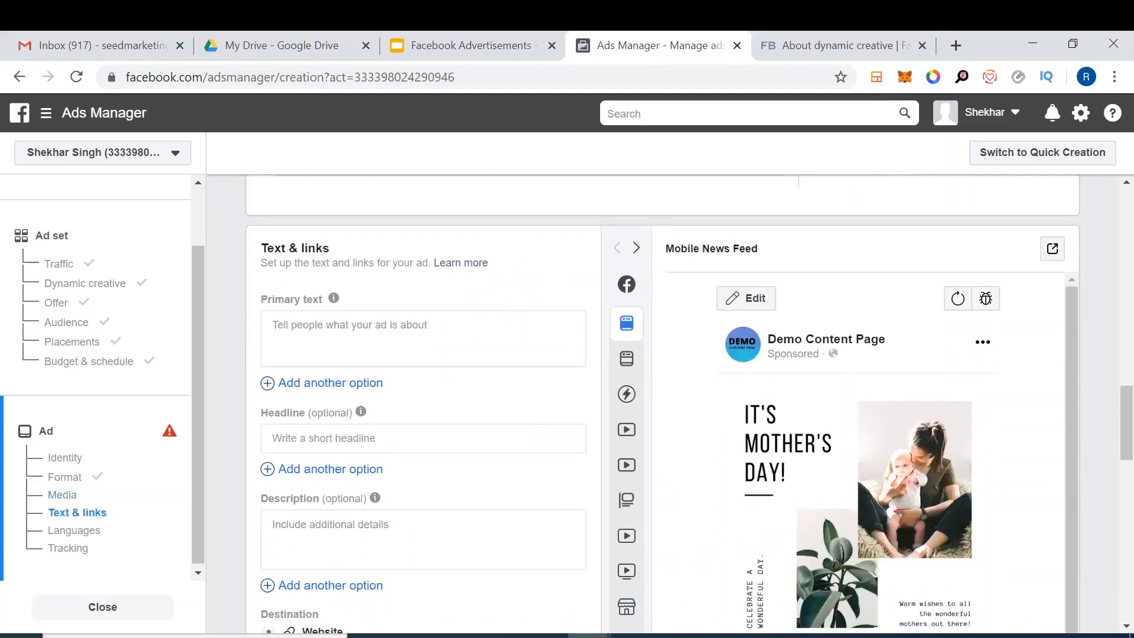
click(423, 338)
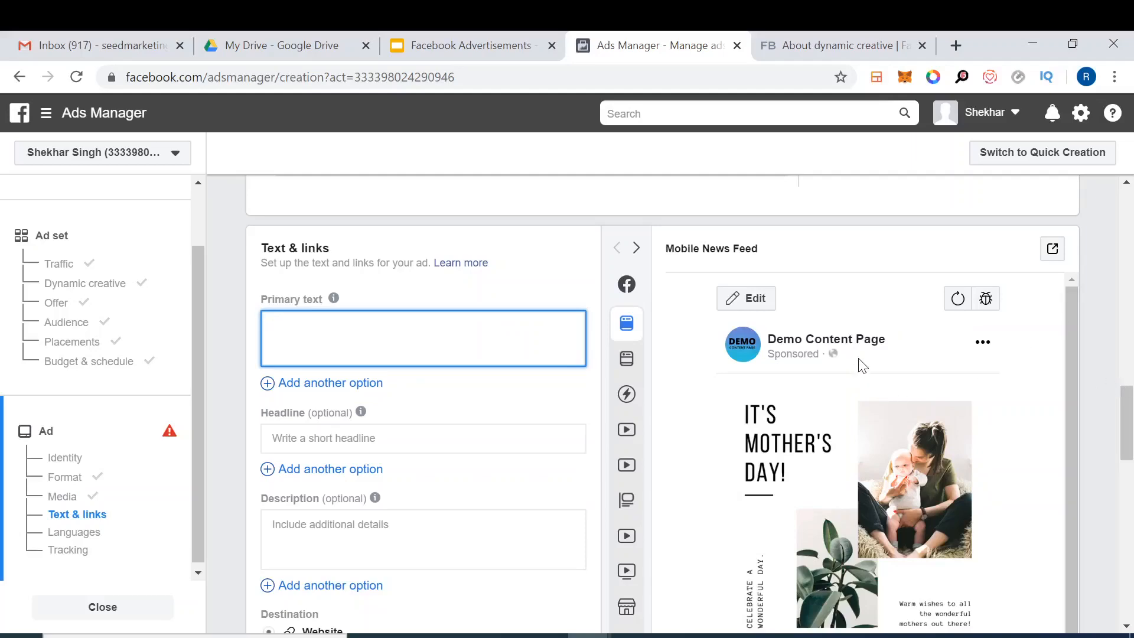
click(841, 371)
scroll(841, 370, down, 8)
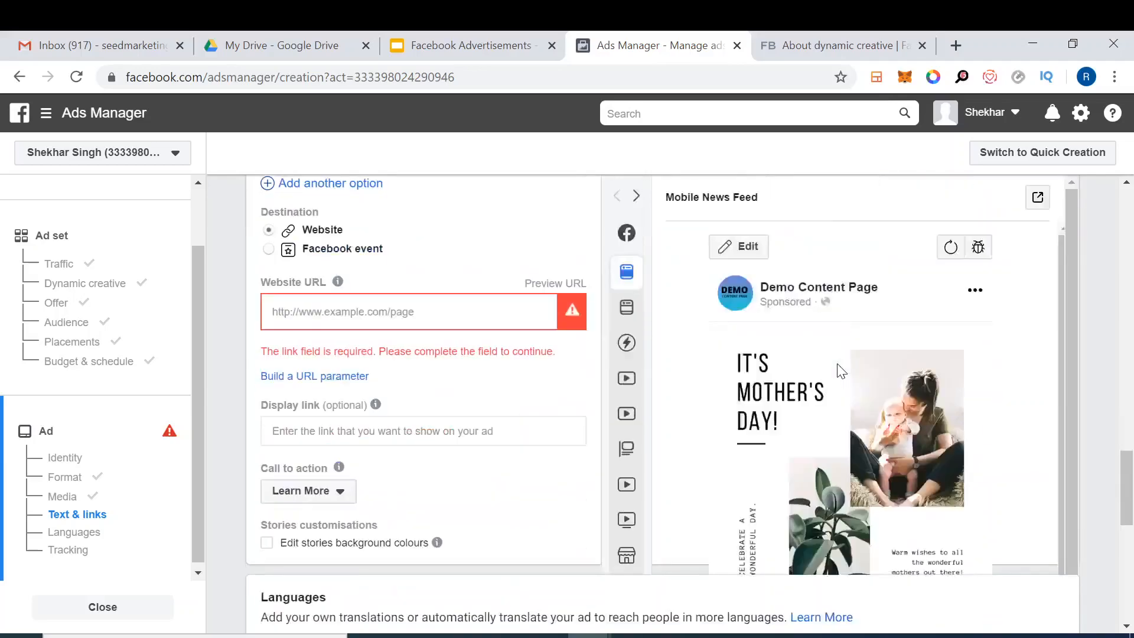
scroll(575, 542, up, 5)
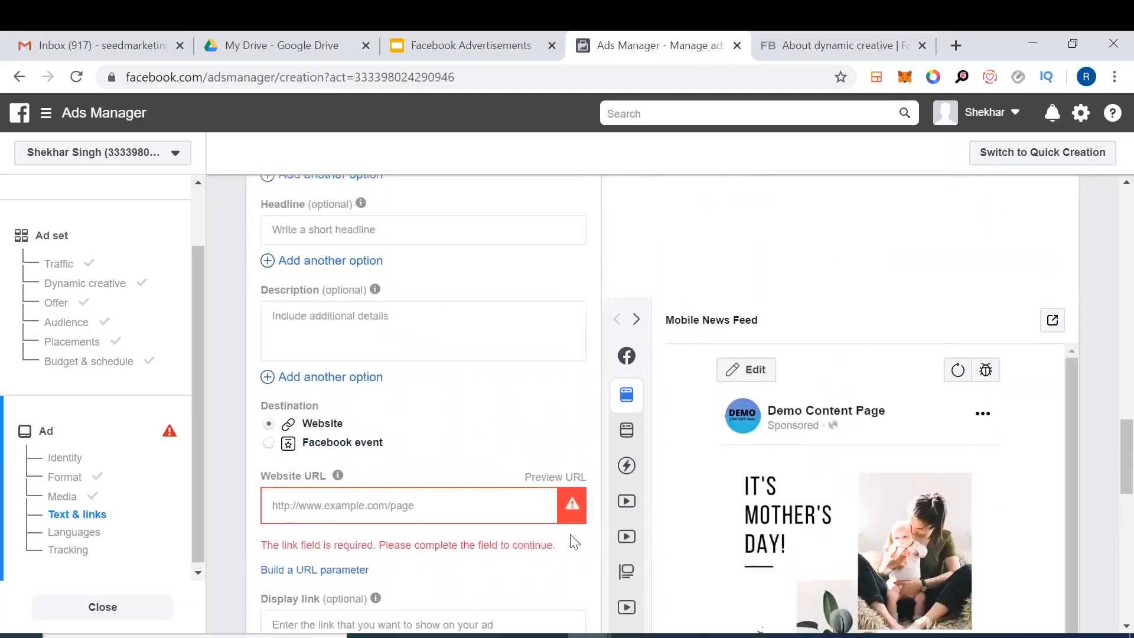
- Enter the primary text "We wish all the wonderful Mothers a Very Happy Mother's Day."
click(344, 279)
text(W)
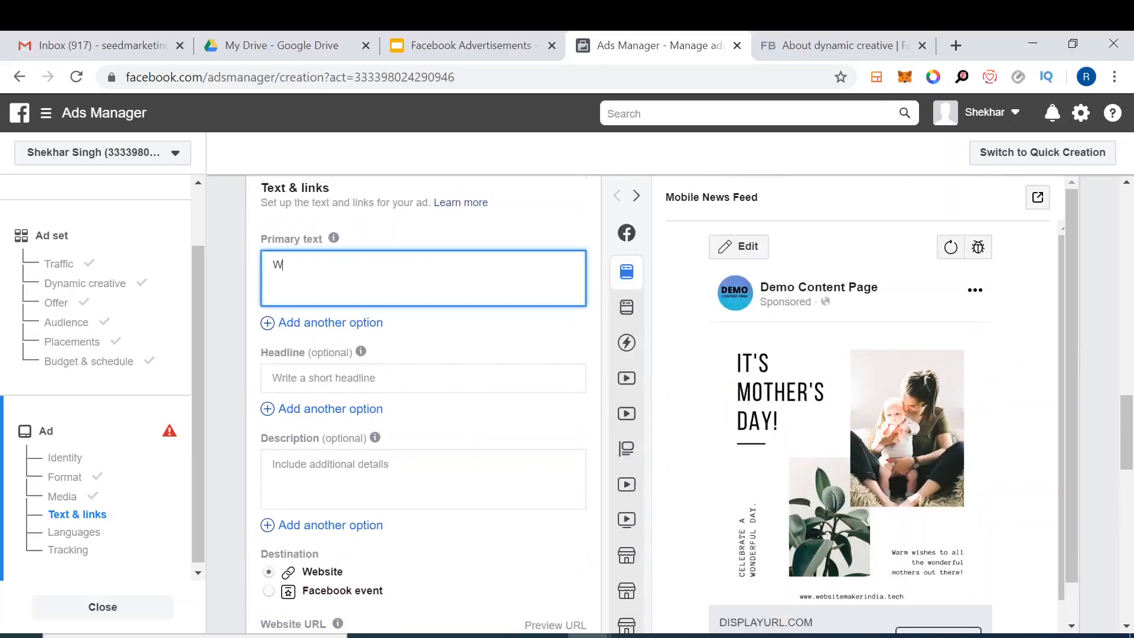
text(e wish all the wonderful mother)
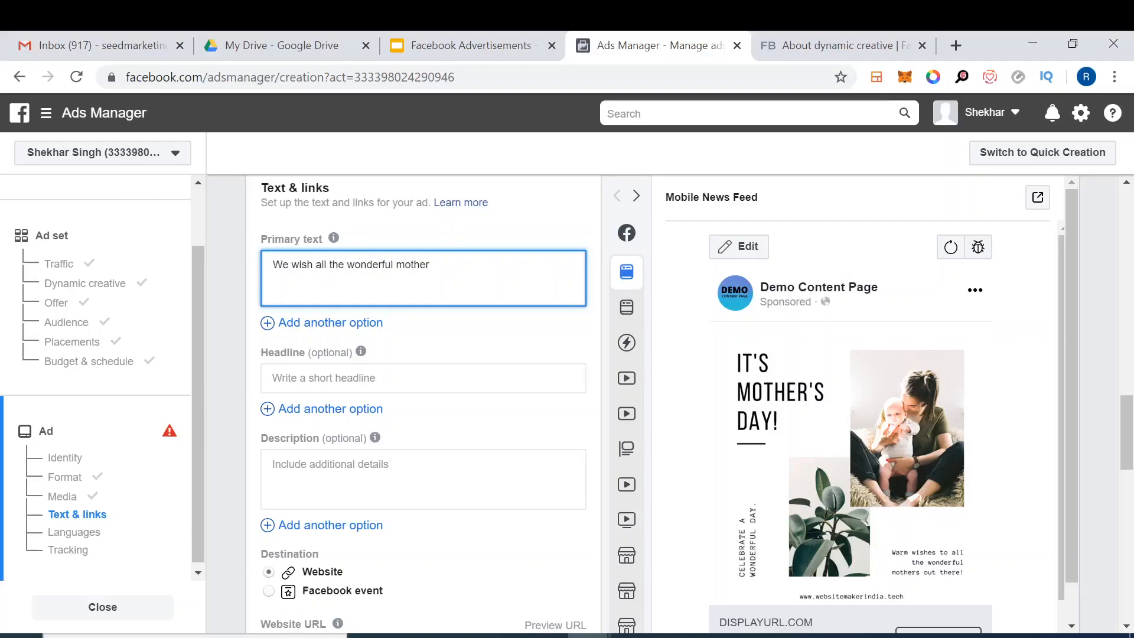
key(BackSpace)
key(BackSpace)
key(BackSpace)
key(BackSpace)
key(BackSpace)
key(BackSpace)
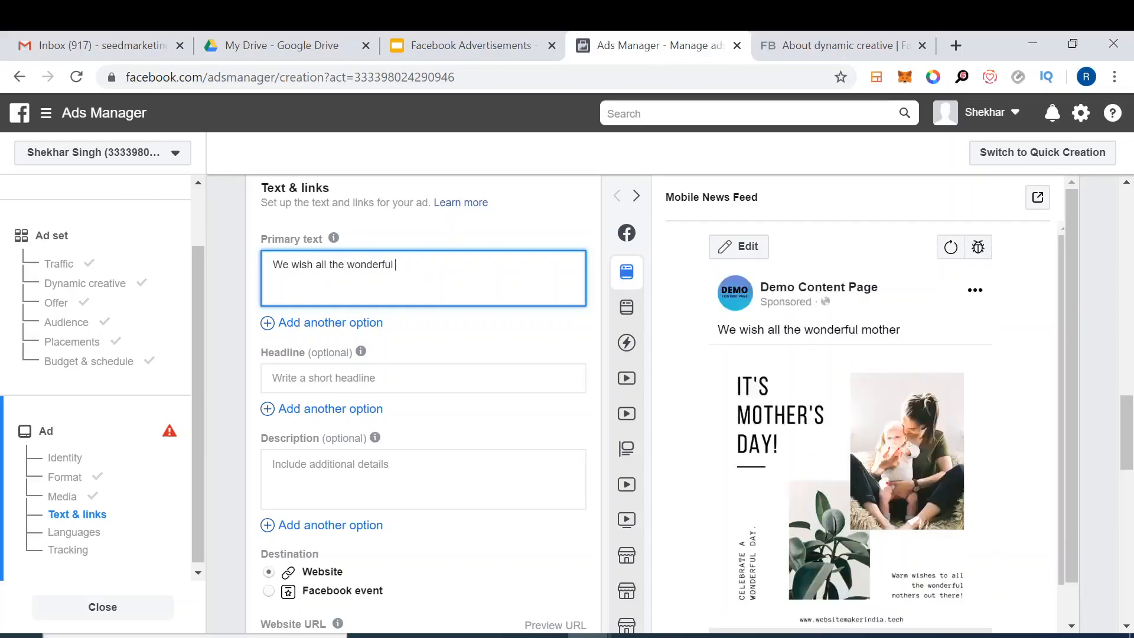
text(MOTHERS)
key(BackSpace)
key(BackSpace)
key(BackSpace)
key(BackSpace)
key(BackSpace)
key(BackSpace)
text(OTHERS)
key(BackSpace)
key(BackSpace)
key(BackSpace)
key(BackSpace)
key(BackSpace)
key(BackSpace)
key(BackSpace)
key(BackSpace)
text(Mot)
key(BackSpace)
text(thers a Very Happ)
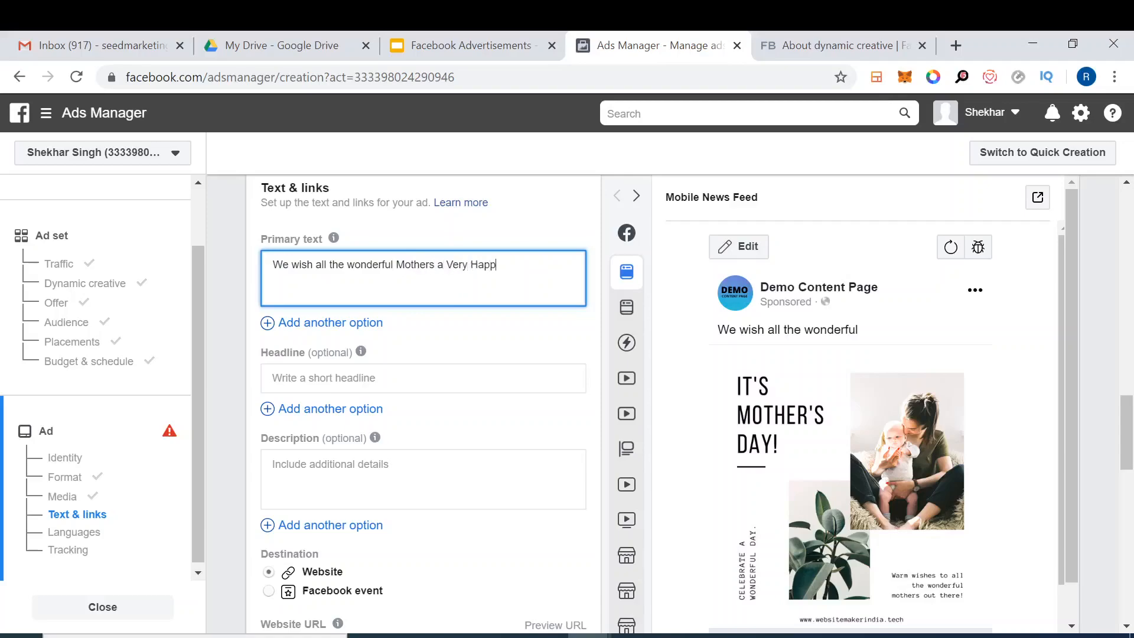
text(y Moth)
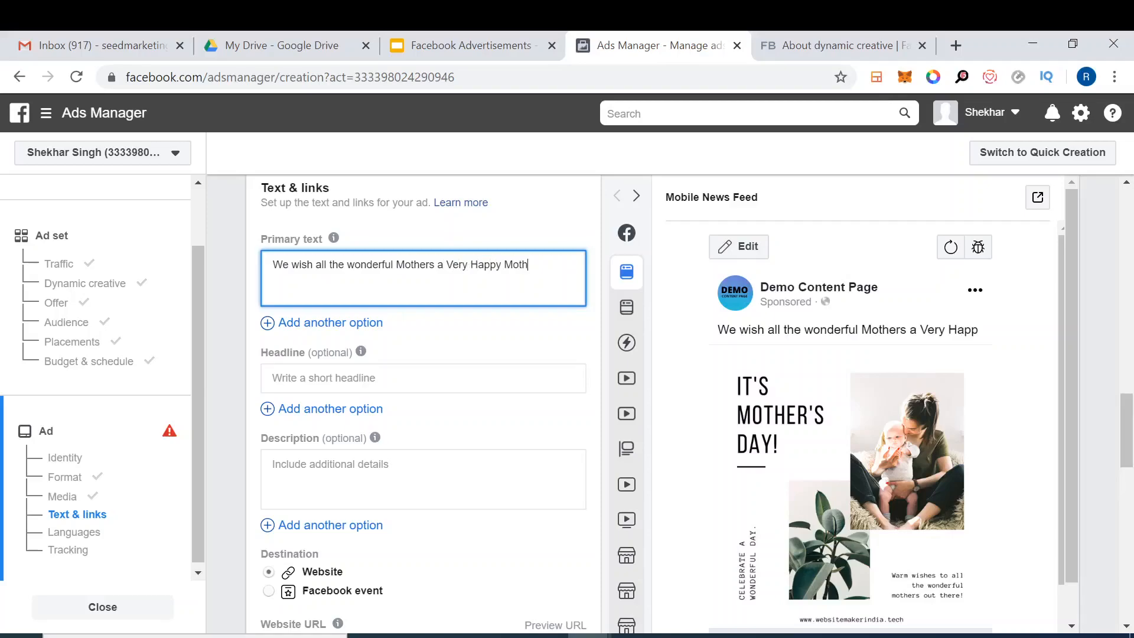
text(er's )
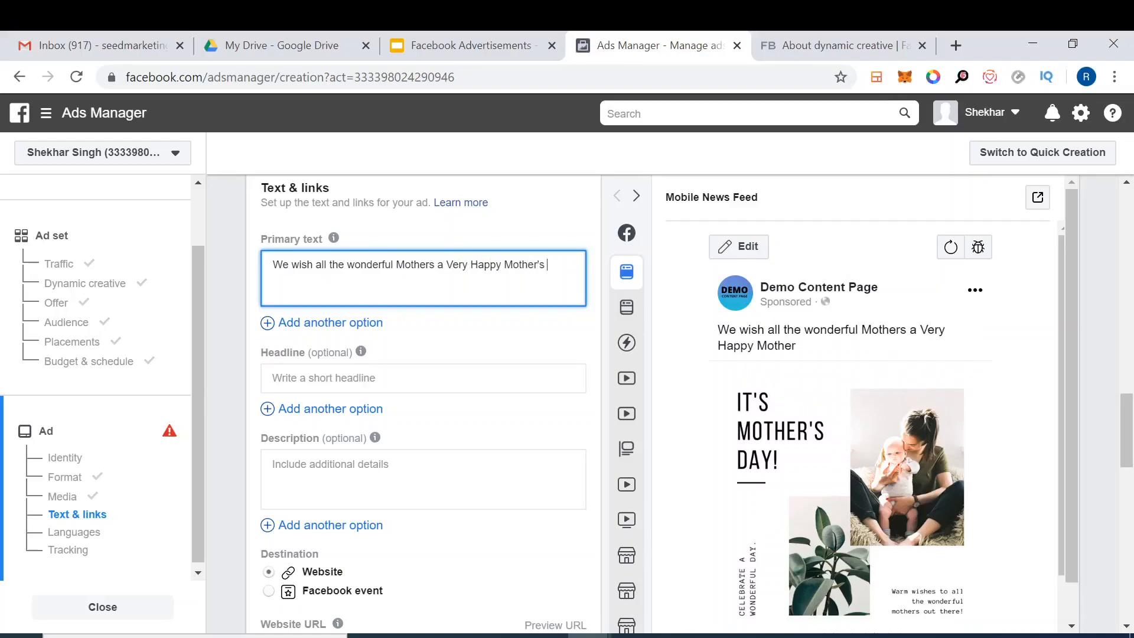
text(Day.)
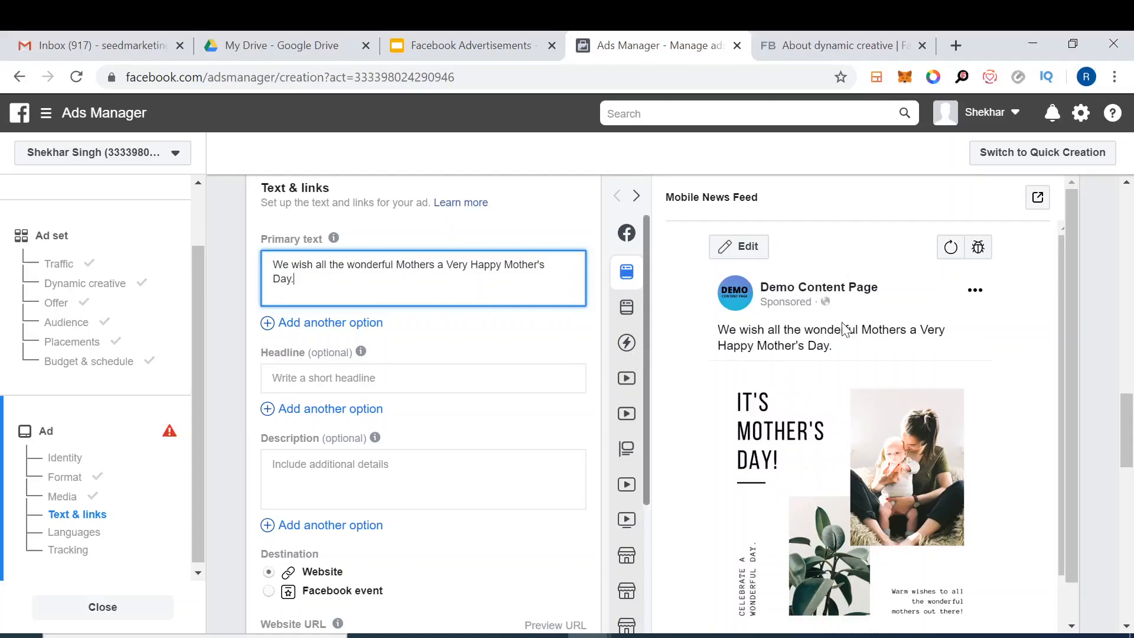
- Set the ad's headline to "Mother Day Special"
scroll(395, 392, down, 1)
scroll(328, 331, down, 1)
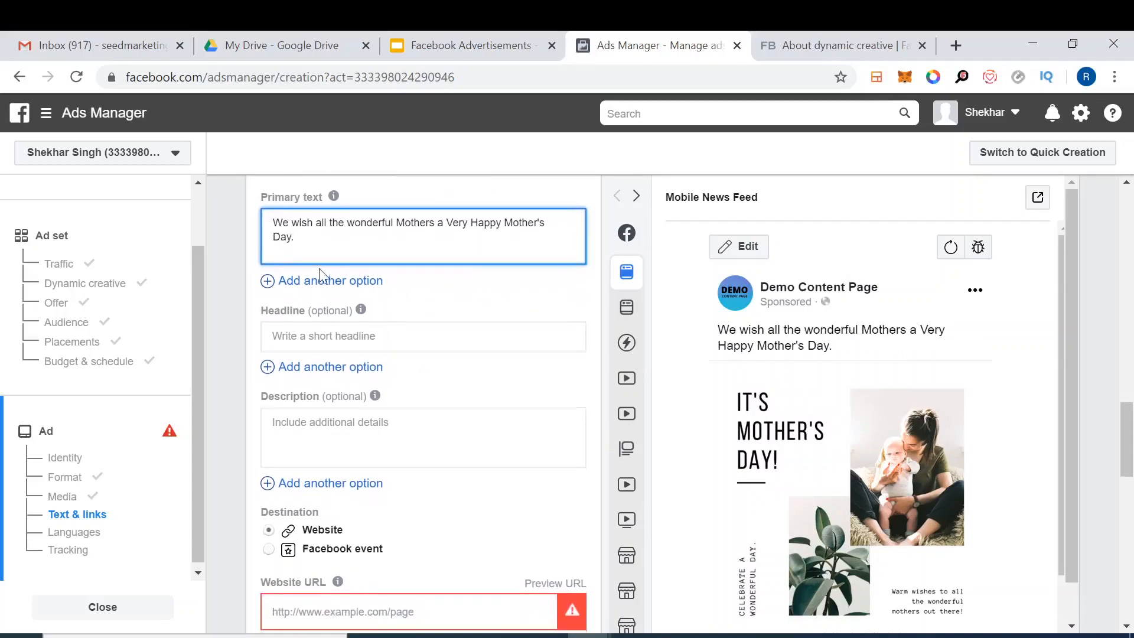
click(327, 328)
text(Mother Day Special)
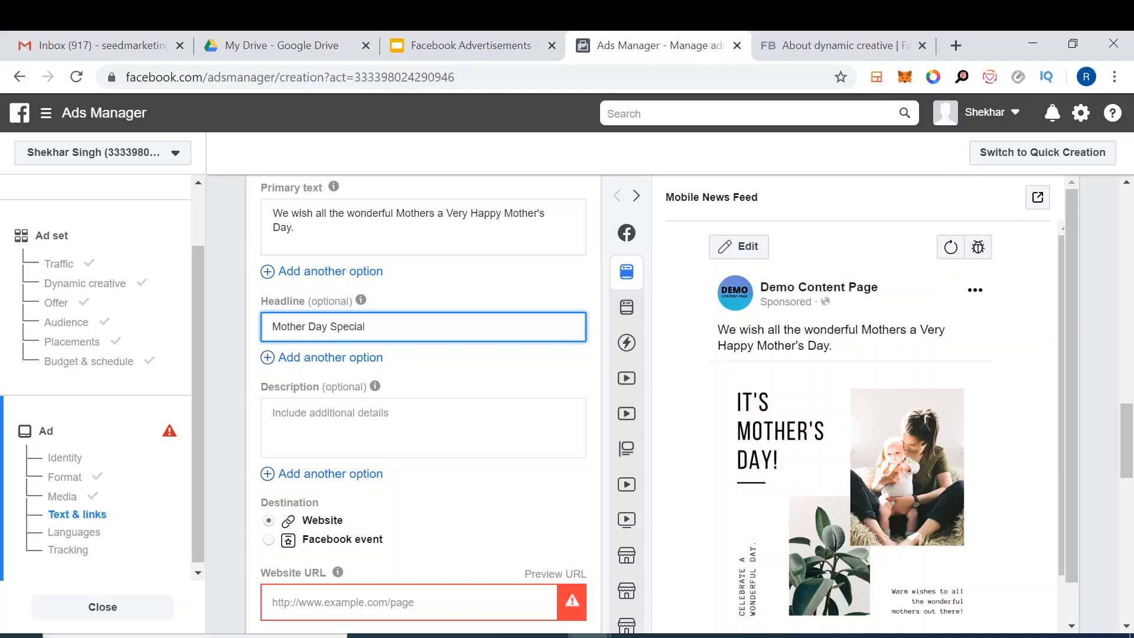
- Change the ad's destination from Website to Facebook event
scroll(816, 477, down, 4)
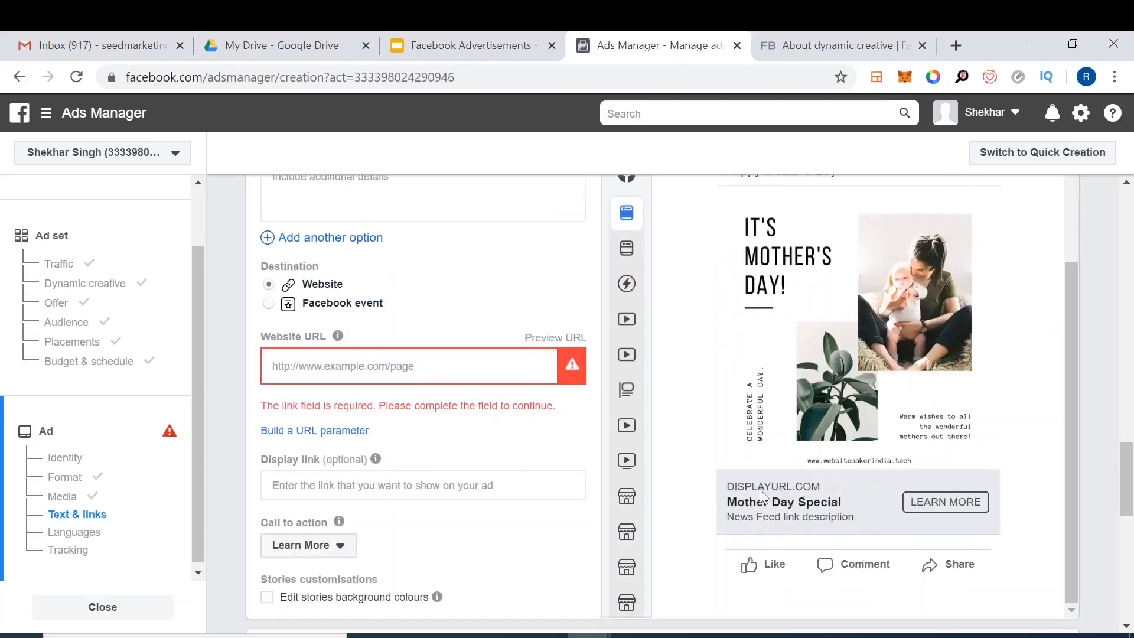
click(323, 362)
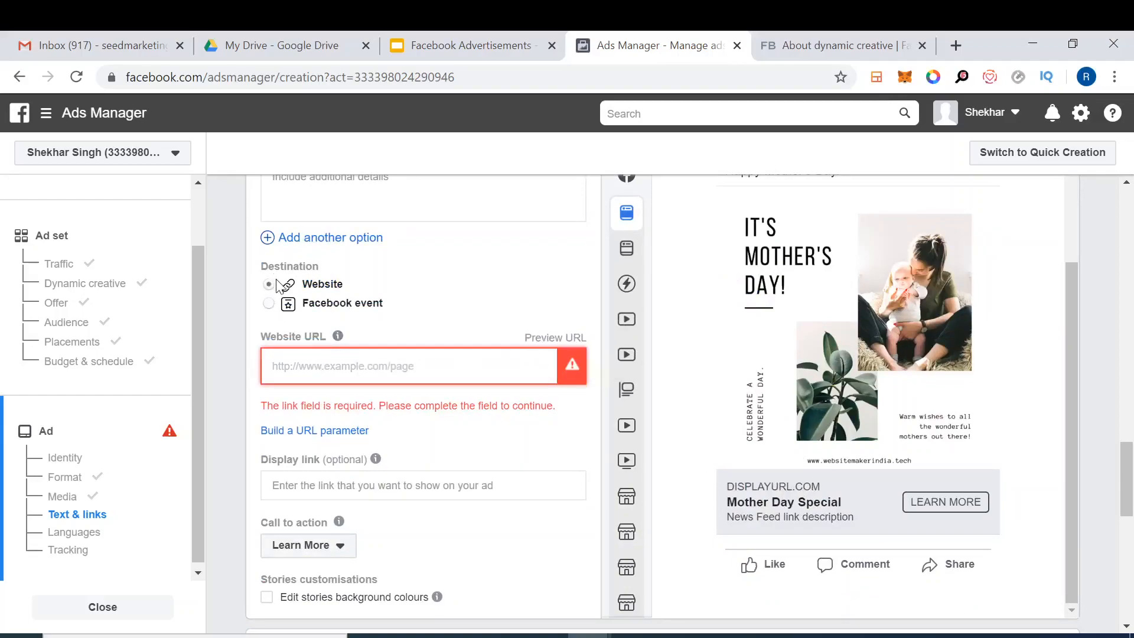
click(270, 309)
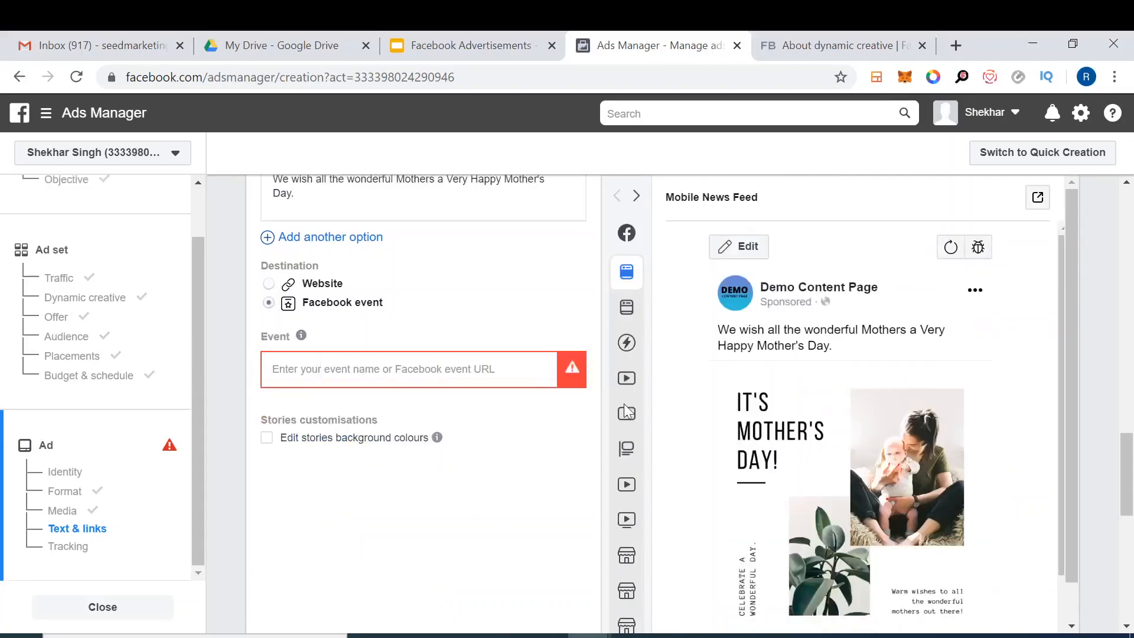
- Set the ad's destination back to Website and enter websitemakerindia.tech as the website URL
click(269, 285)
click(332, 363)
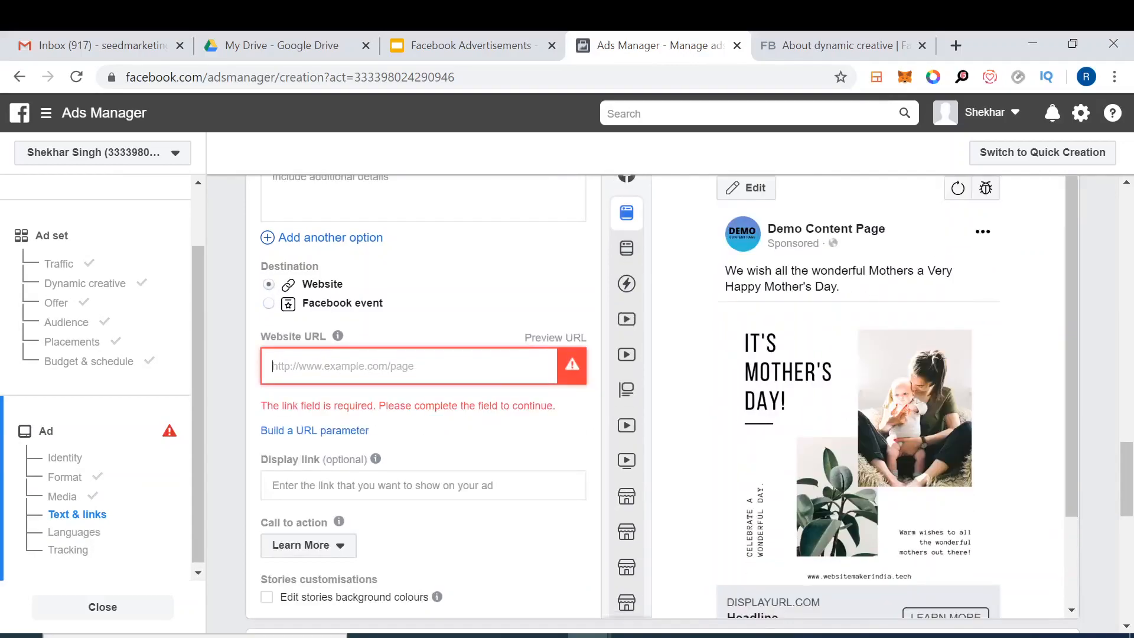
text(websitem)
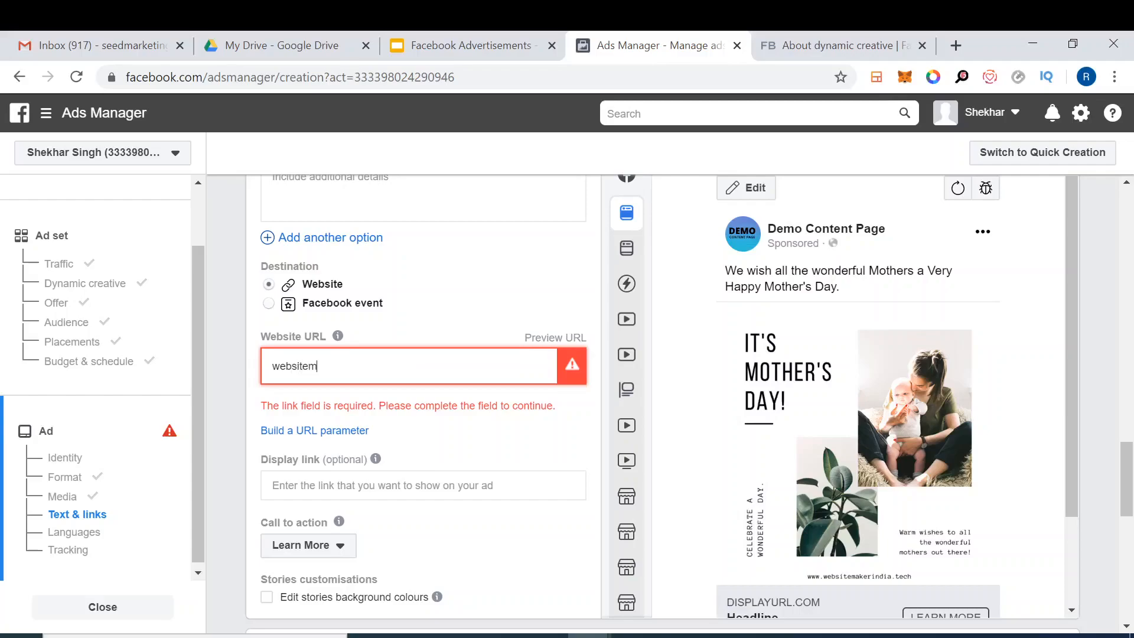
text(akerindia.tech)
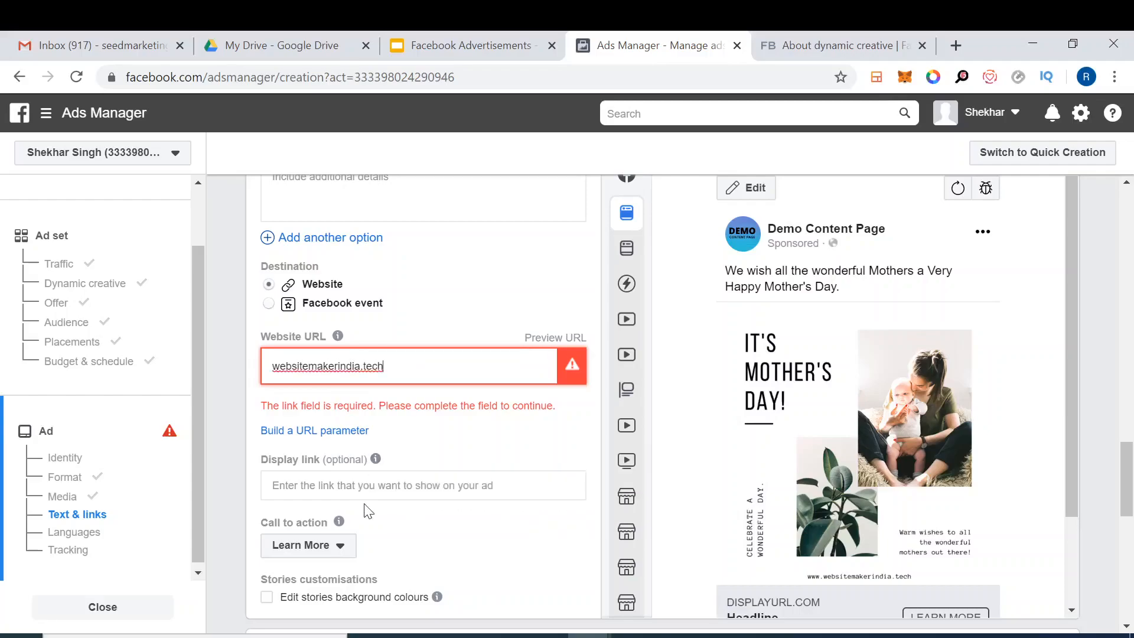
key(Tab)
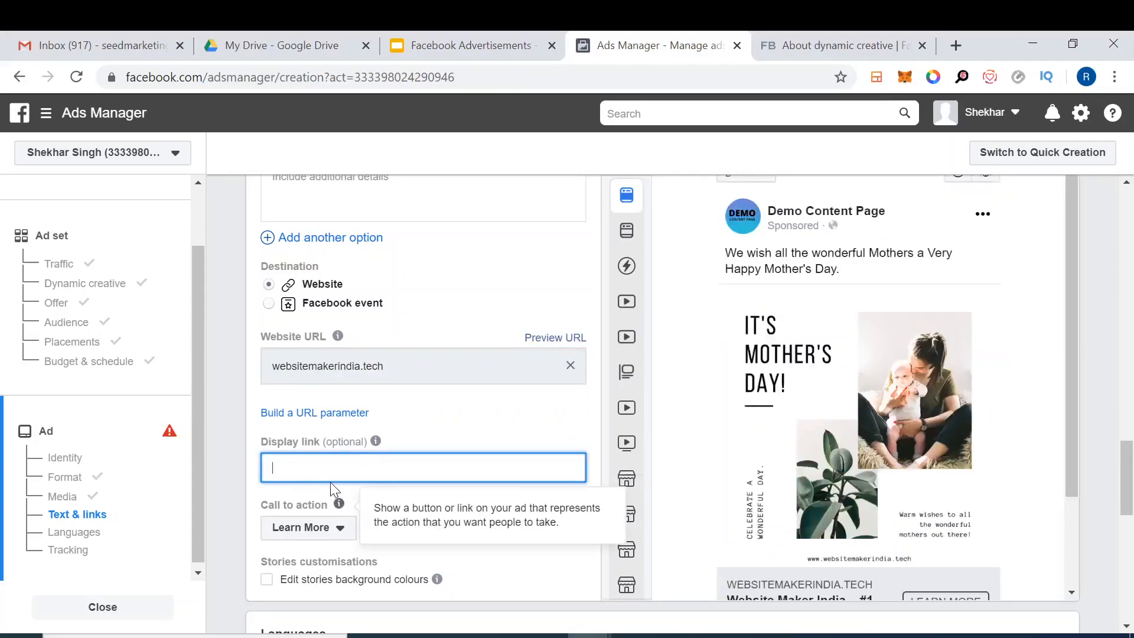
- Check the link and button area of the ad preview, and view the available call-to-action options without changing the selection
scroll(900, 497, down, 2)
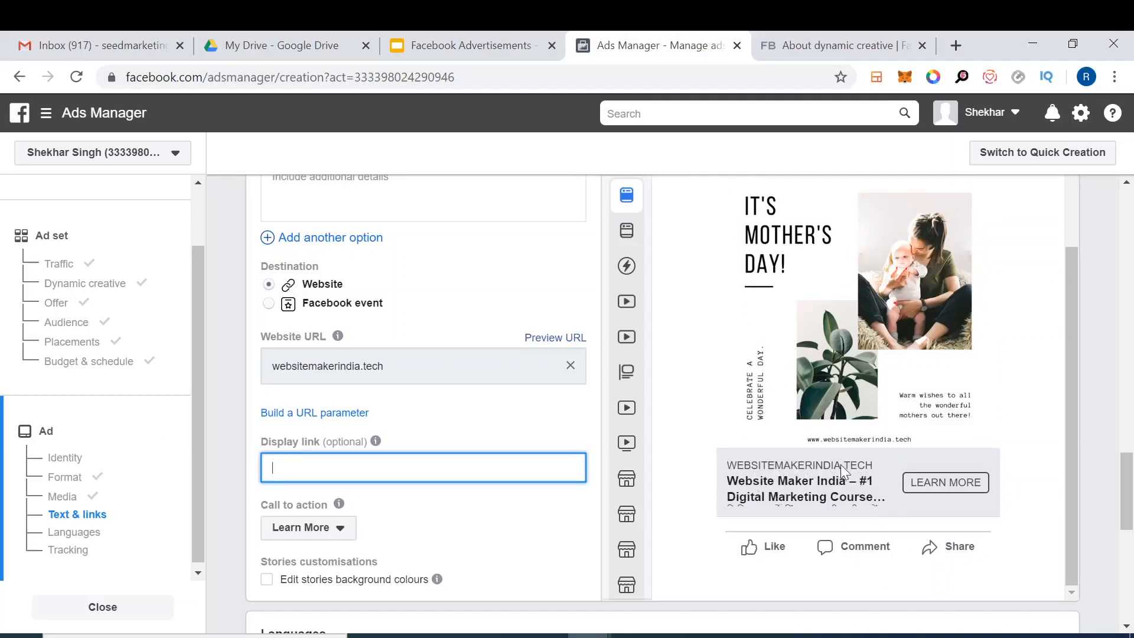
scroll(426, 455, down, 3)
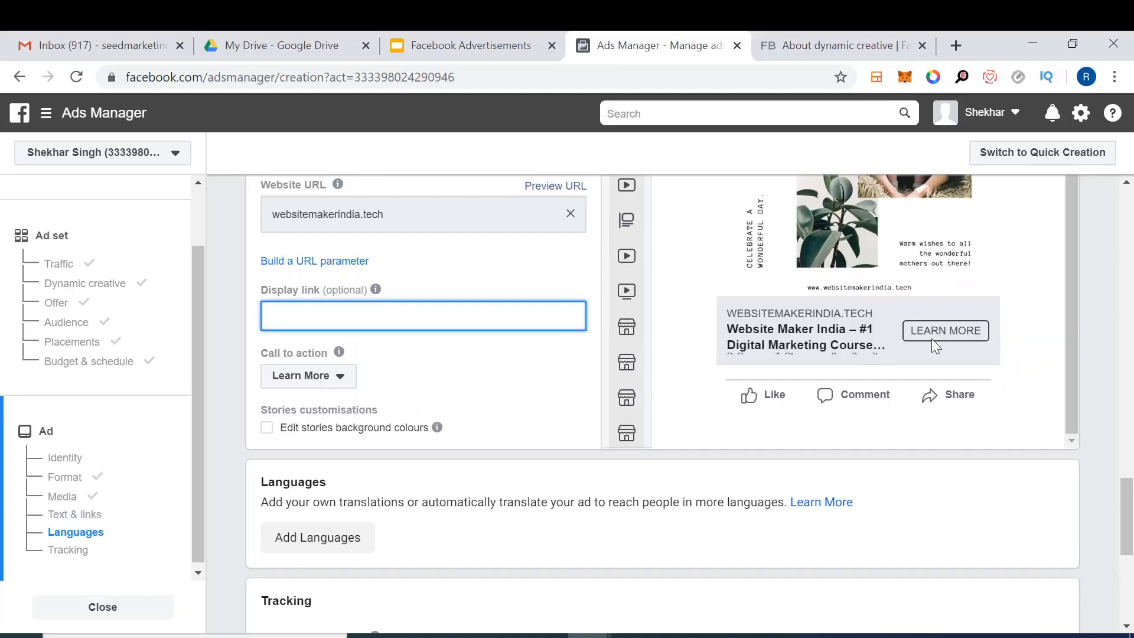
click(314, 383)
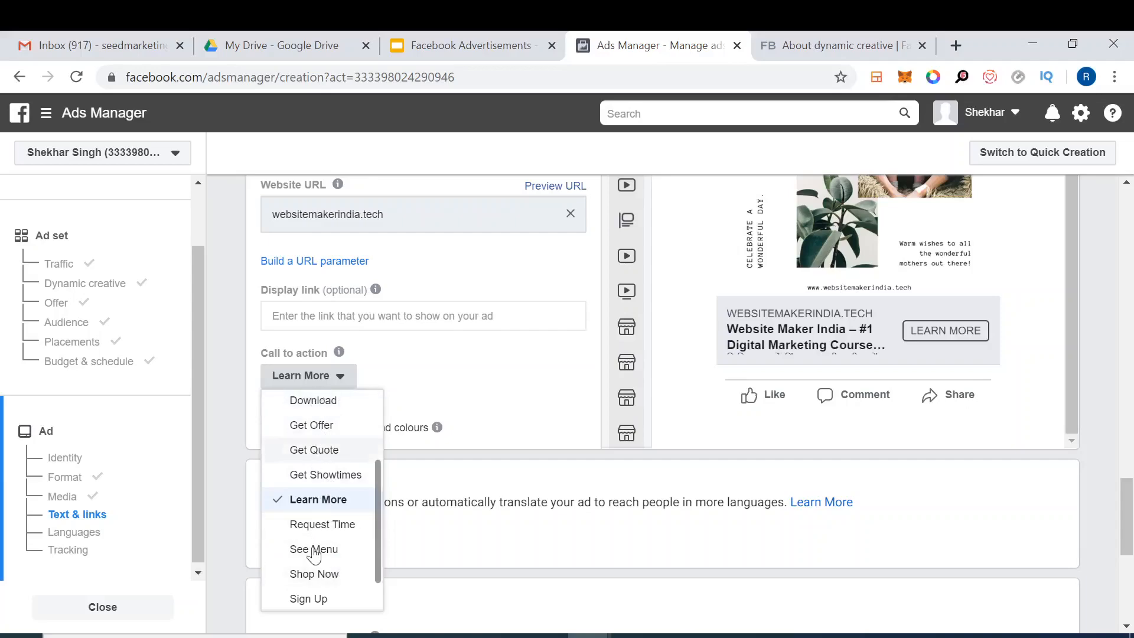
click(488, 396)
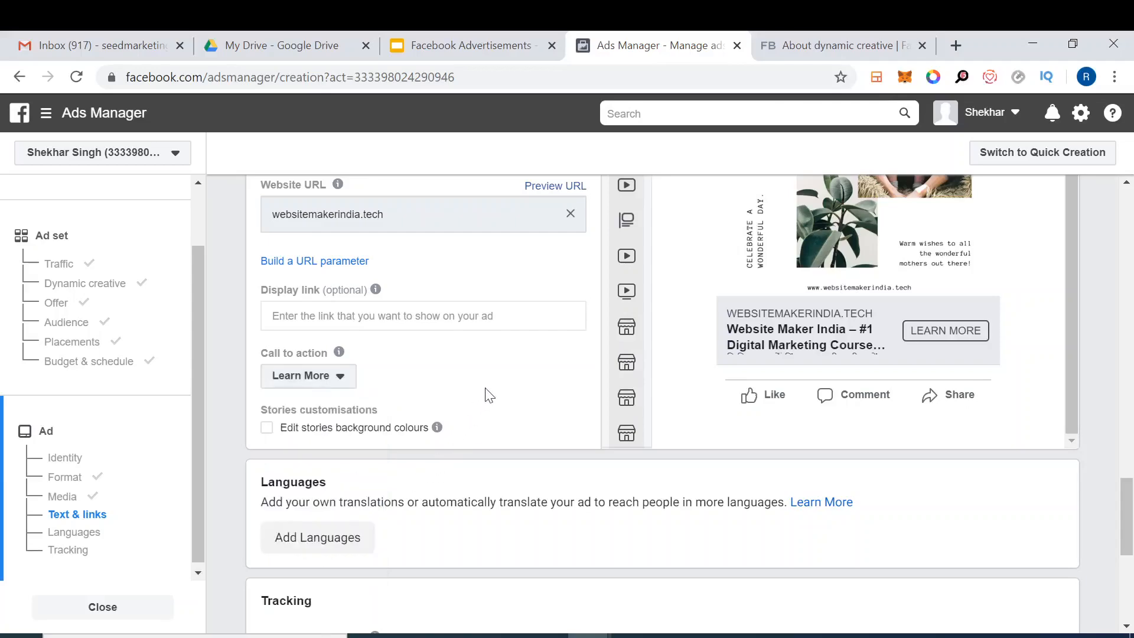
- Try to select a default language for the ad, searching for Bangla, Bengali and Hindi, and leave the language manager without saving
scroll(488, 396, down, 3)
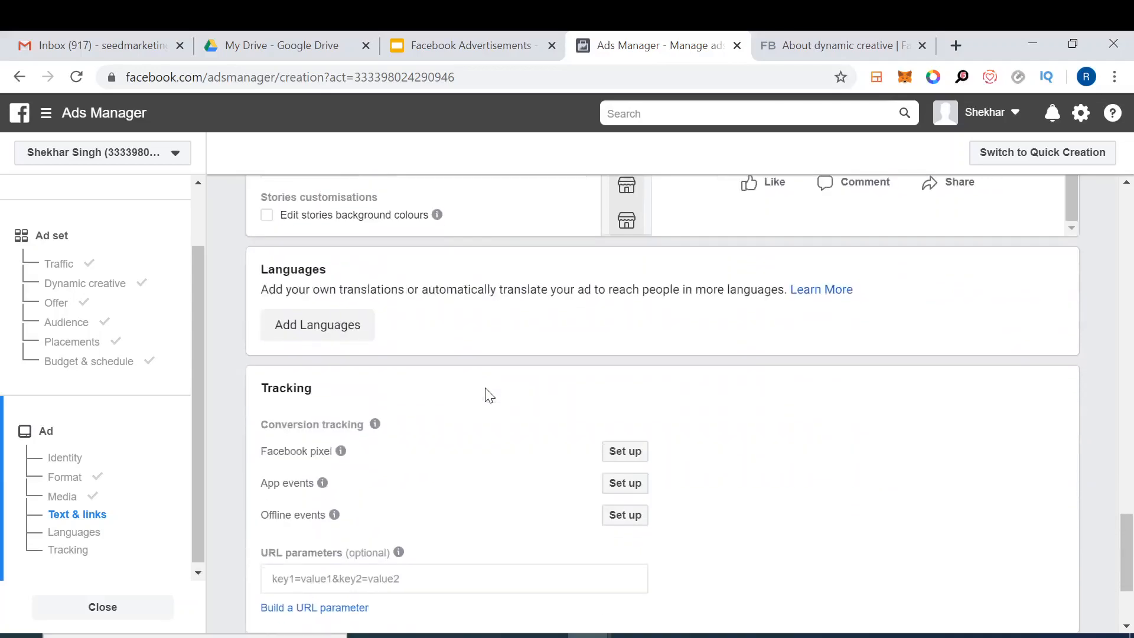
scroll(347, 350, down, 1)
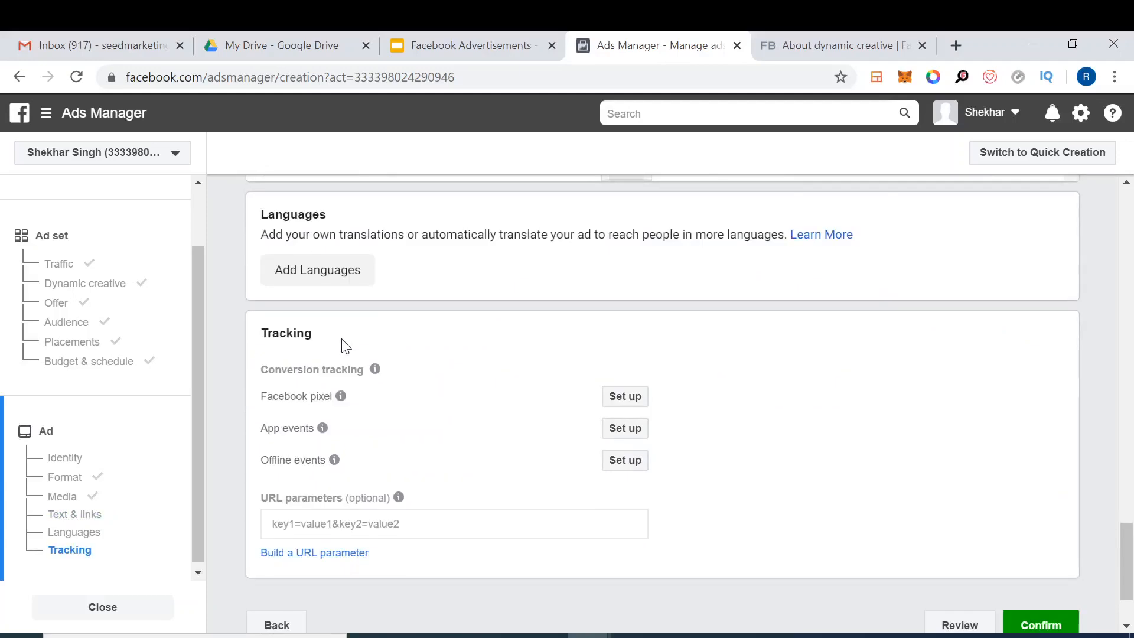
click(335, 275)
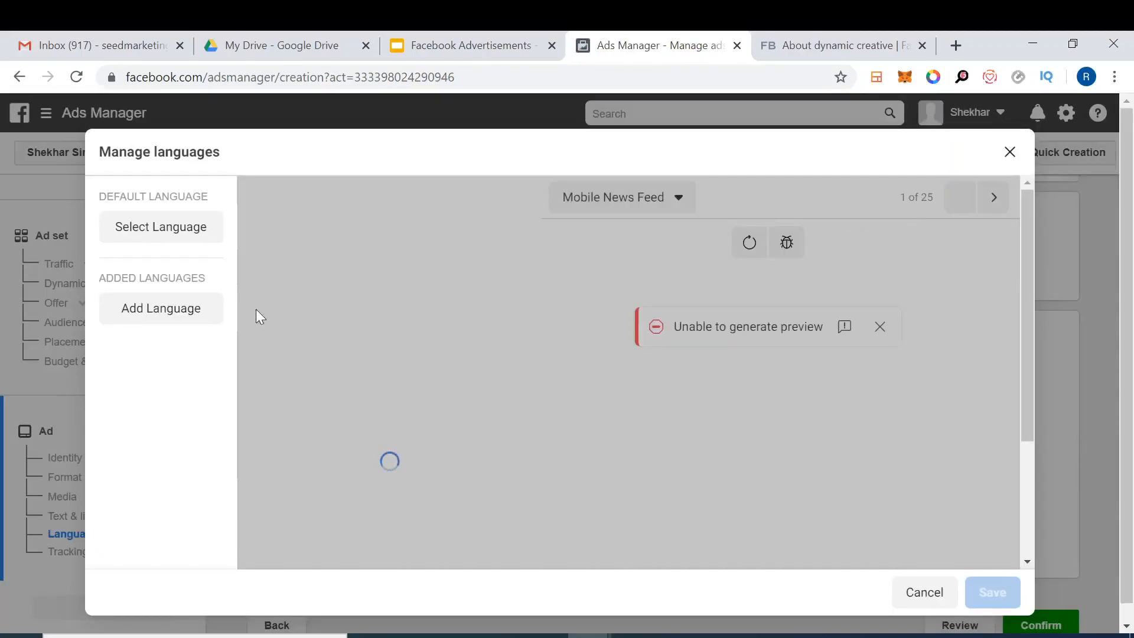
click(136, 235)
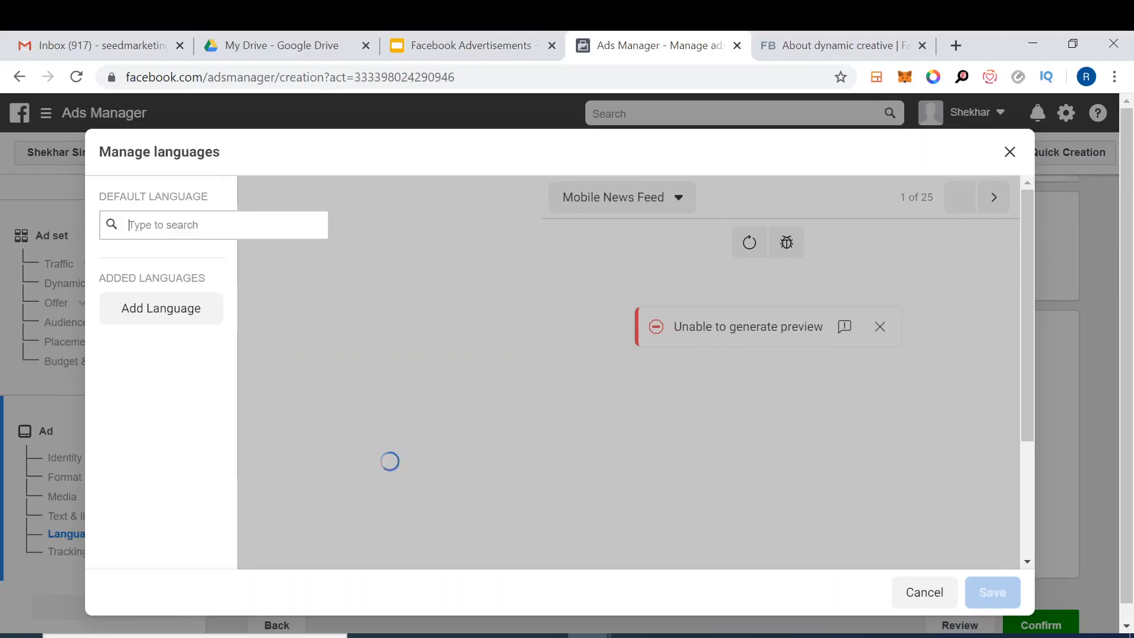
text(Bangla)
key(ctrl+a)
text(bengali)
key(ctrl+a)
text(Hindi)
key(ctrl+a)
key(BackSpace)
click(183, 403)
click(172, 230)
click(145, 431)
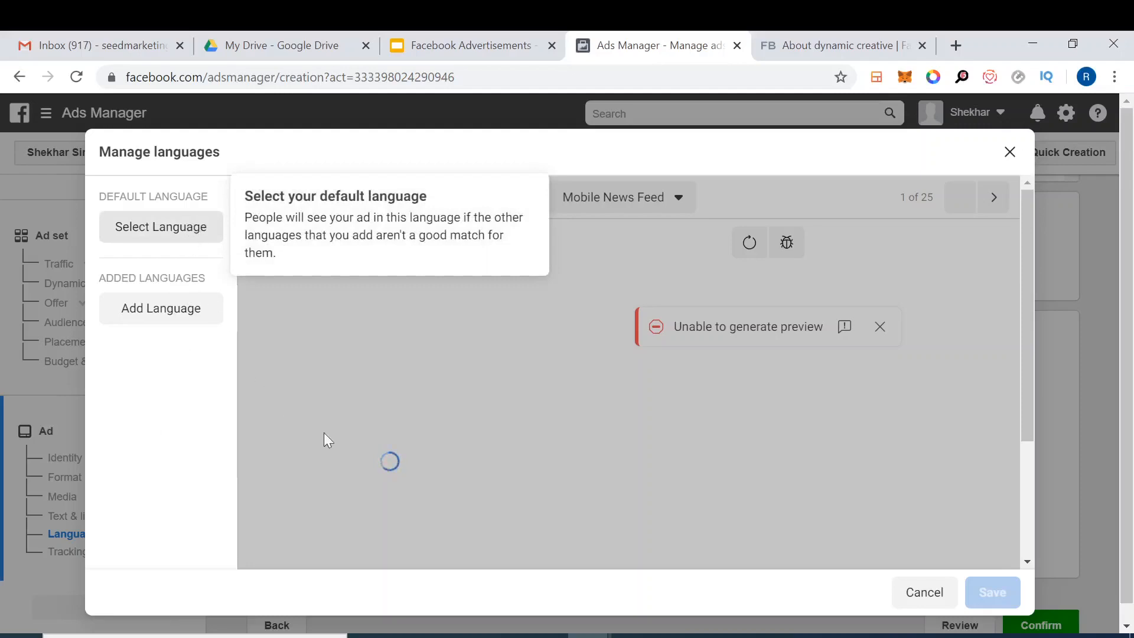
click(1011, 153)
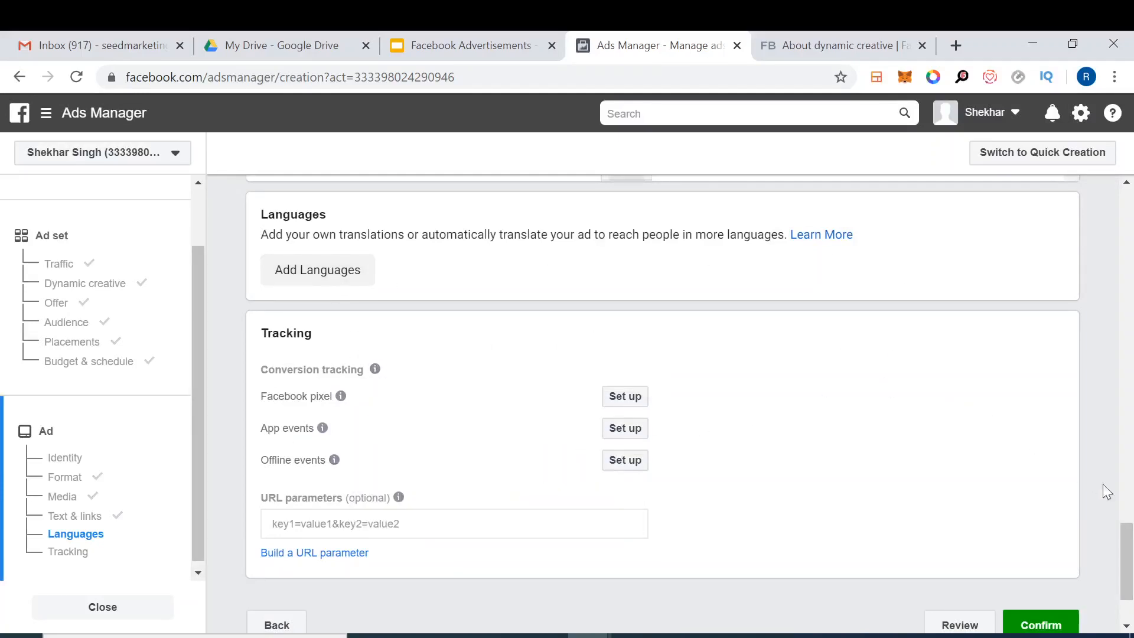
- Review the ad setup from the tracking section up to the format choice and back to the text, links and preview
scroll(1043, 587, down, 3)
scroll(716, 399, up, 6)
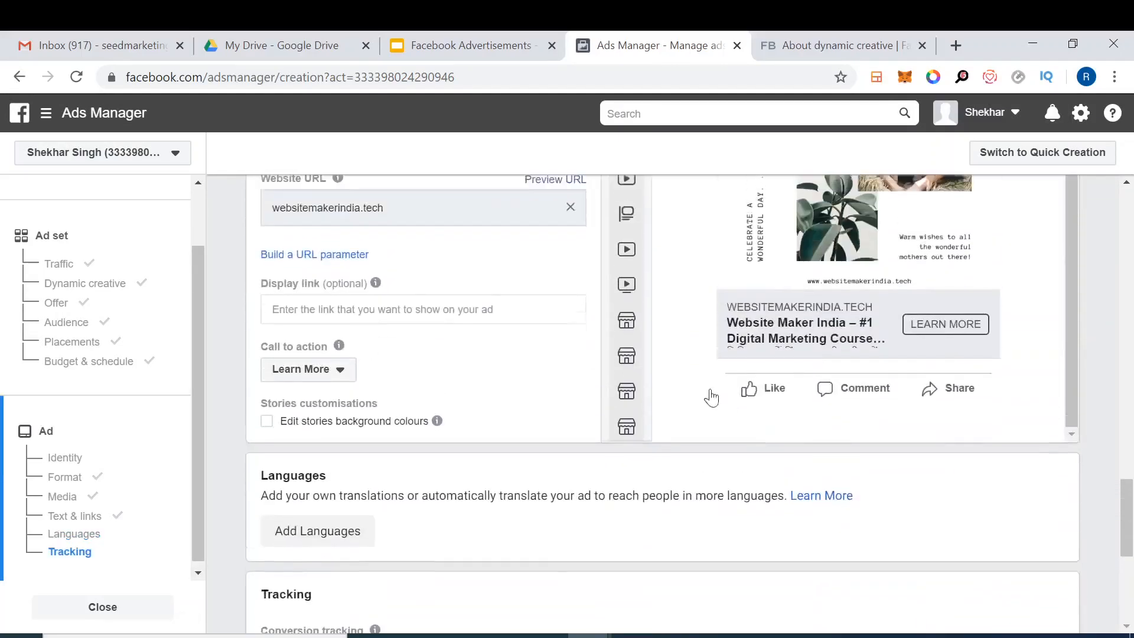
scroll(715, 399, up, 10)
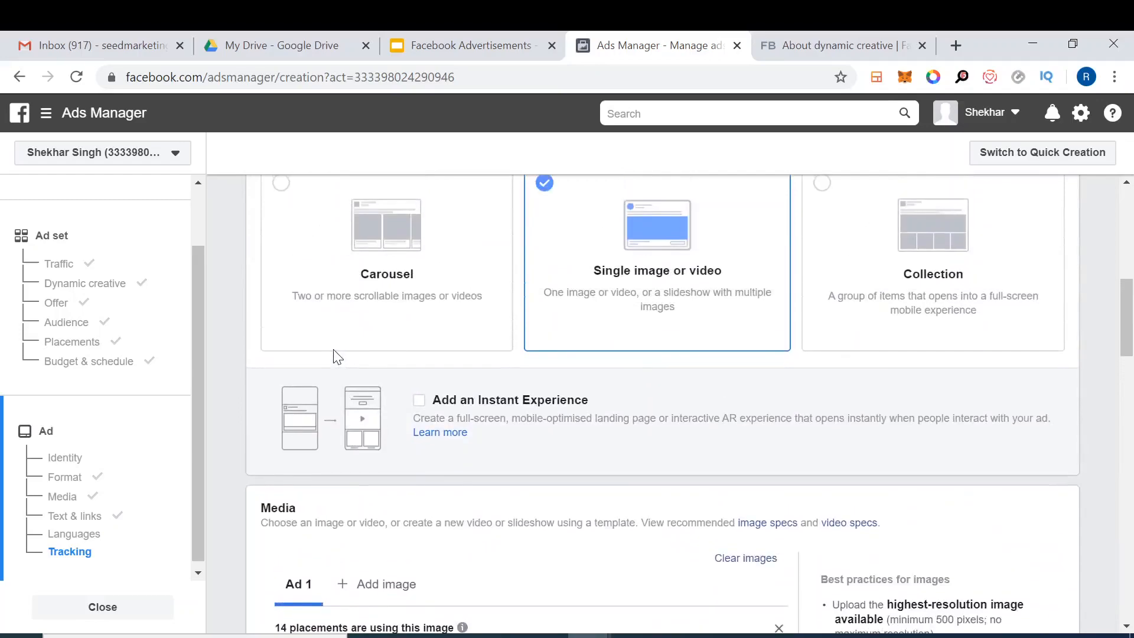
scroll(337, 356, up, 2)
scroll(337, 356, down, 10)
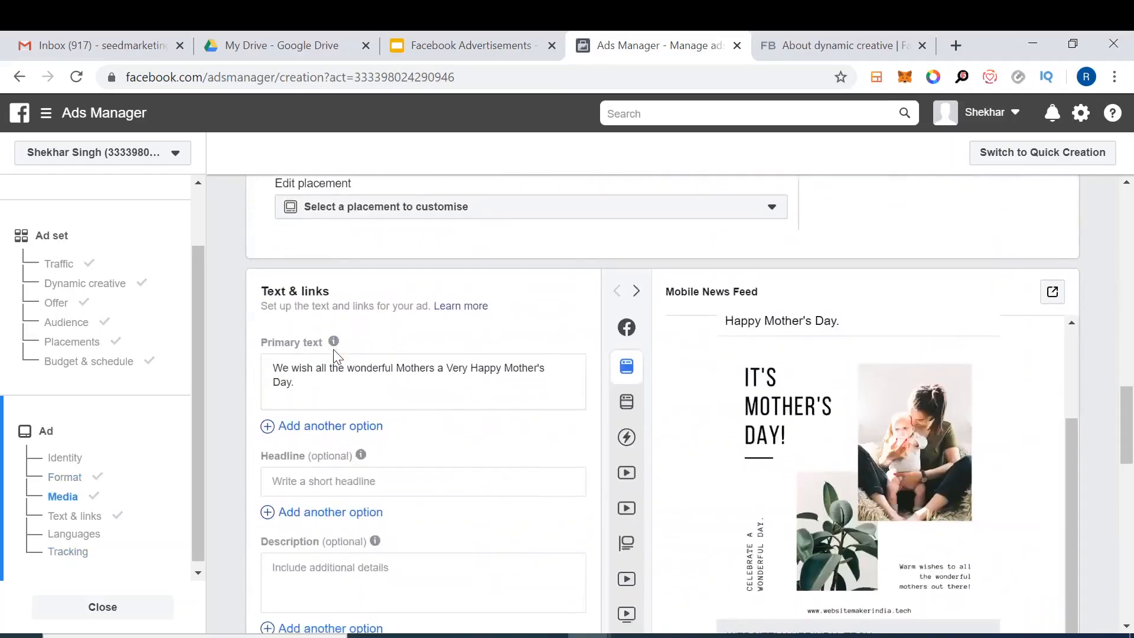
scroll(333, 384, down, 4)
scroll(353, 328, up, 3)
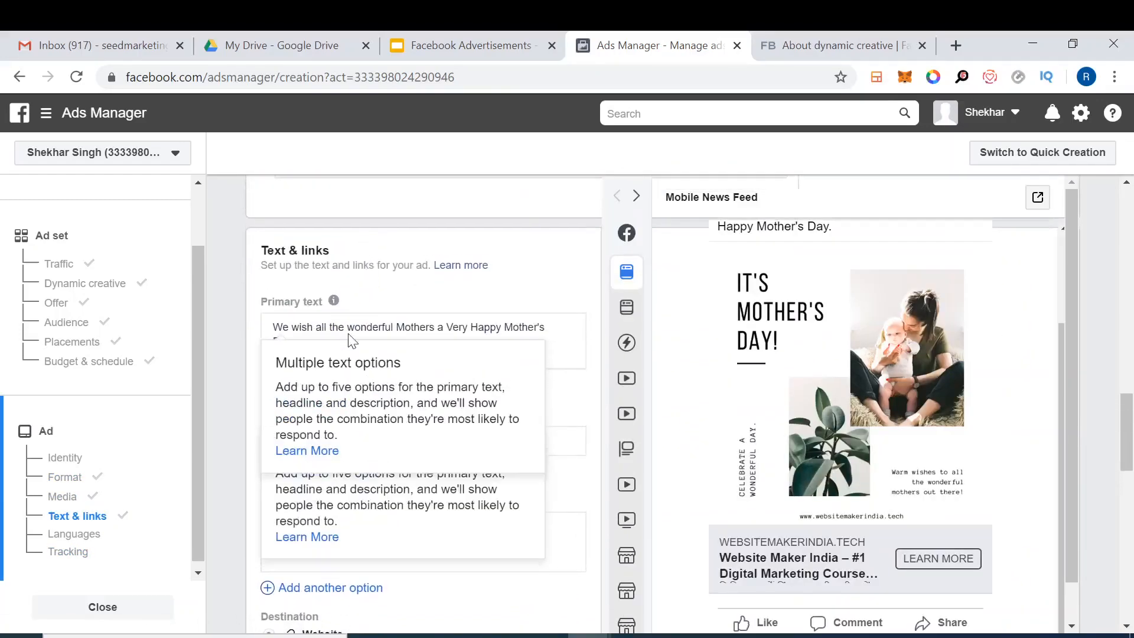